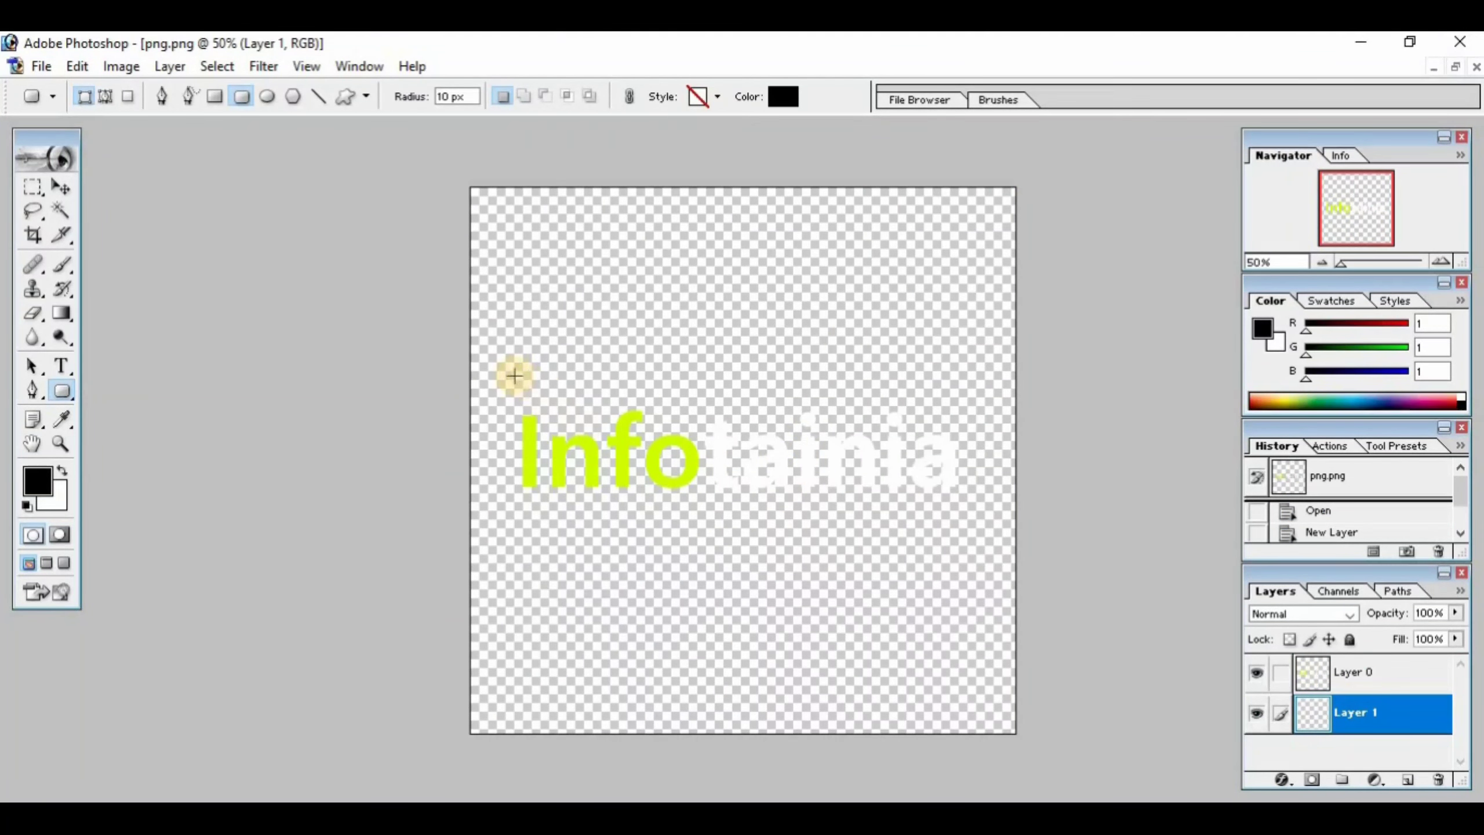
- Try drawing a black rounded rectangle with a 10 px radius behind the word Info, and undo it
left_click_drag(499, 367, 699, 519)
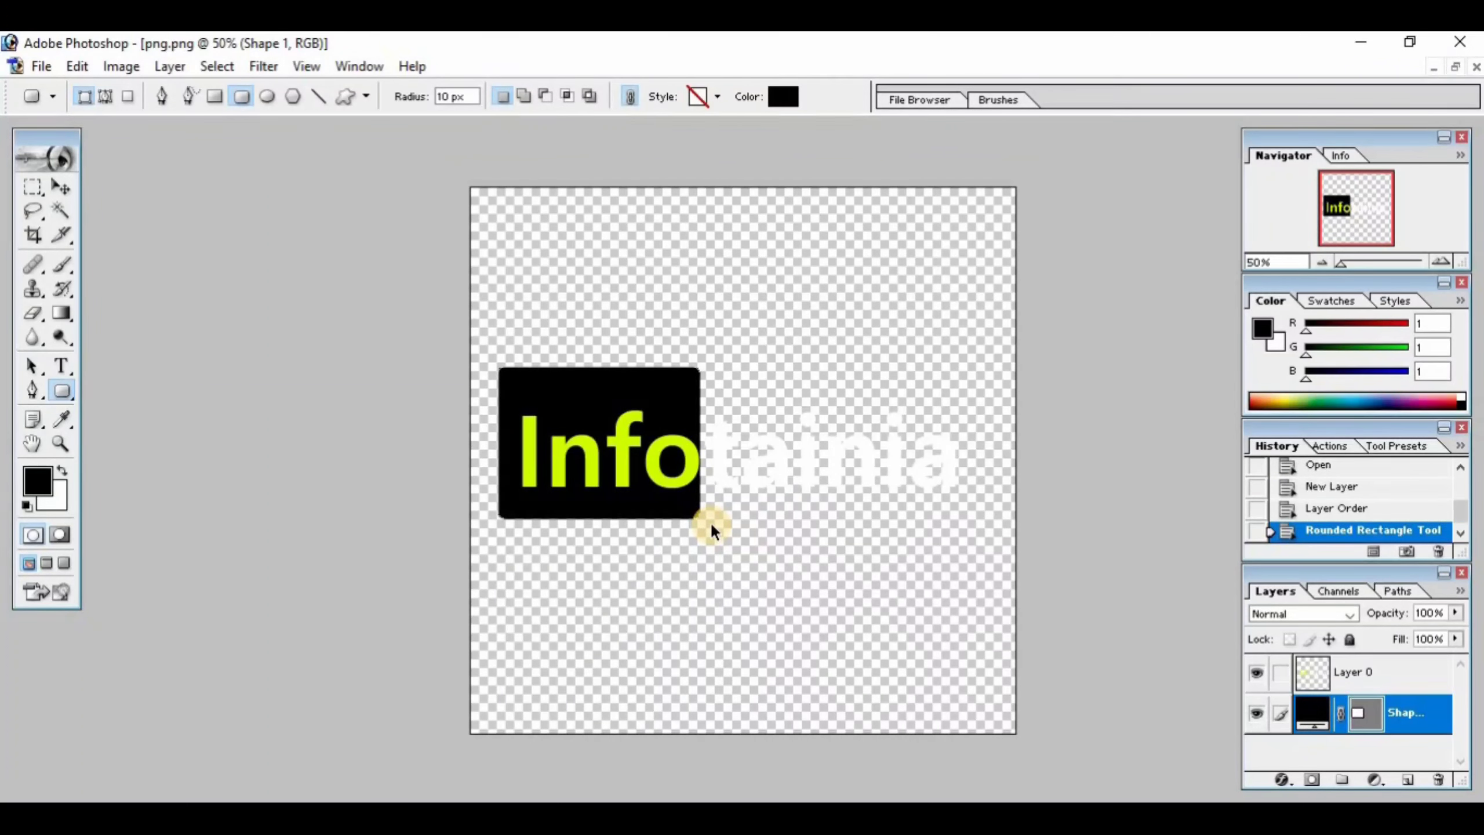
key("ctrl+z")
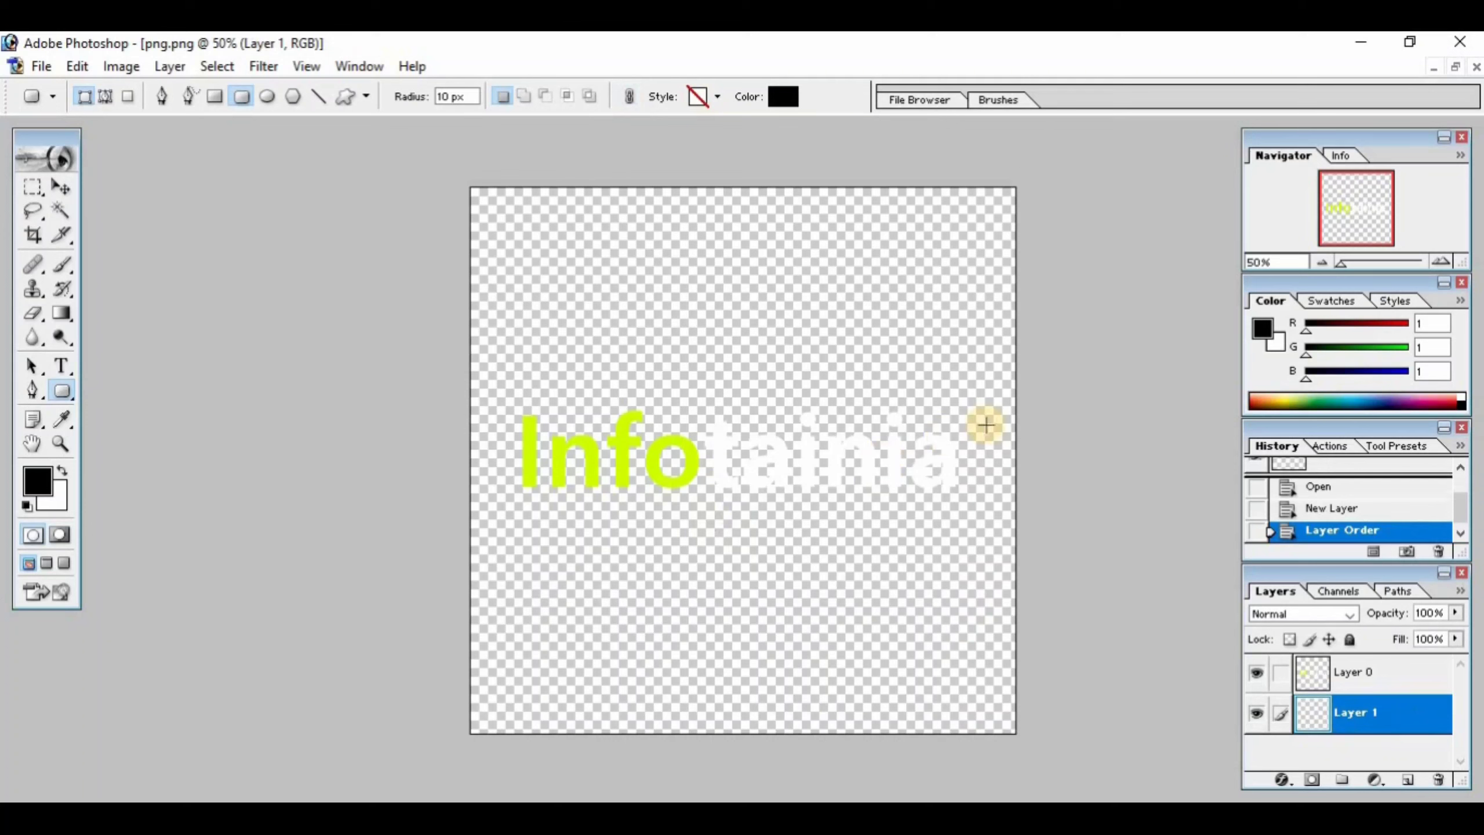
- Restore png.png from full view and minimize all three open images to clear the workspace
left_click(1454, 68)
left_click(1001, 157)
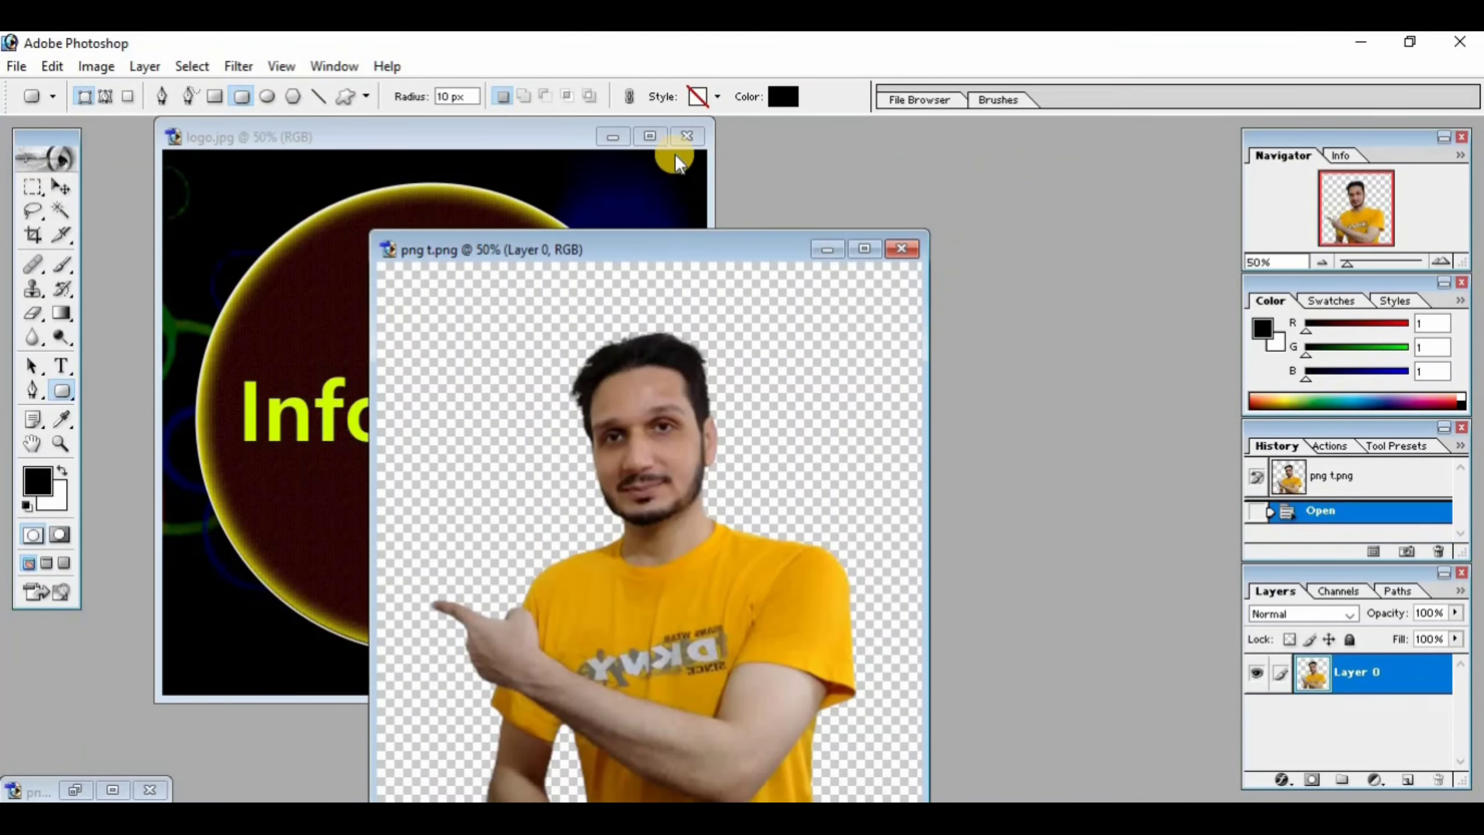
left_click(611, 137)
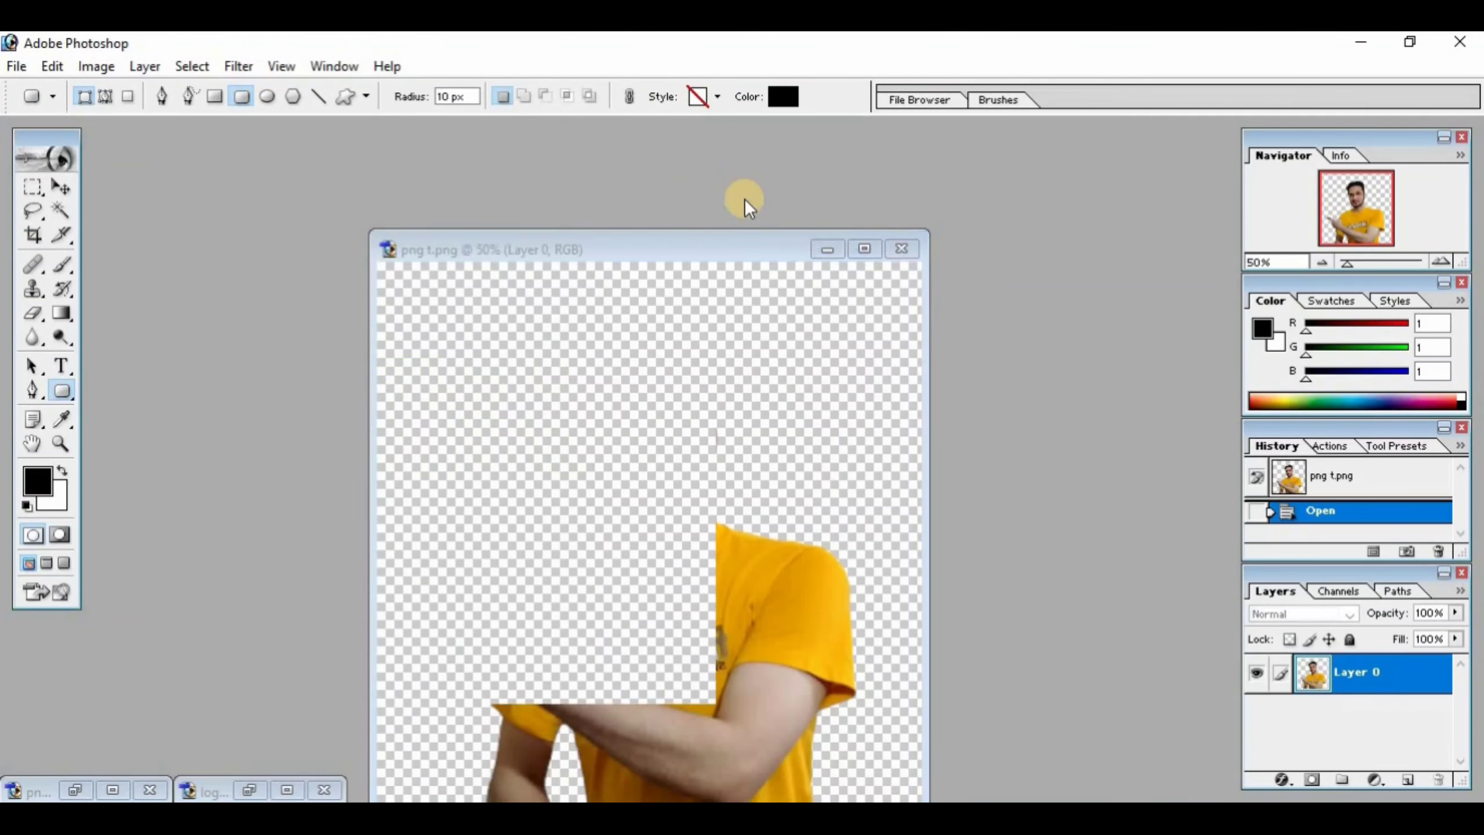
left_click(825, 250)
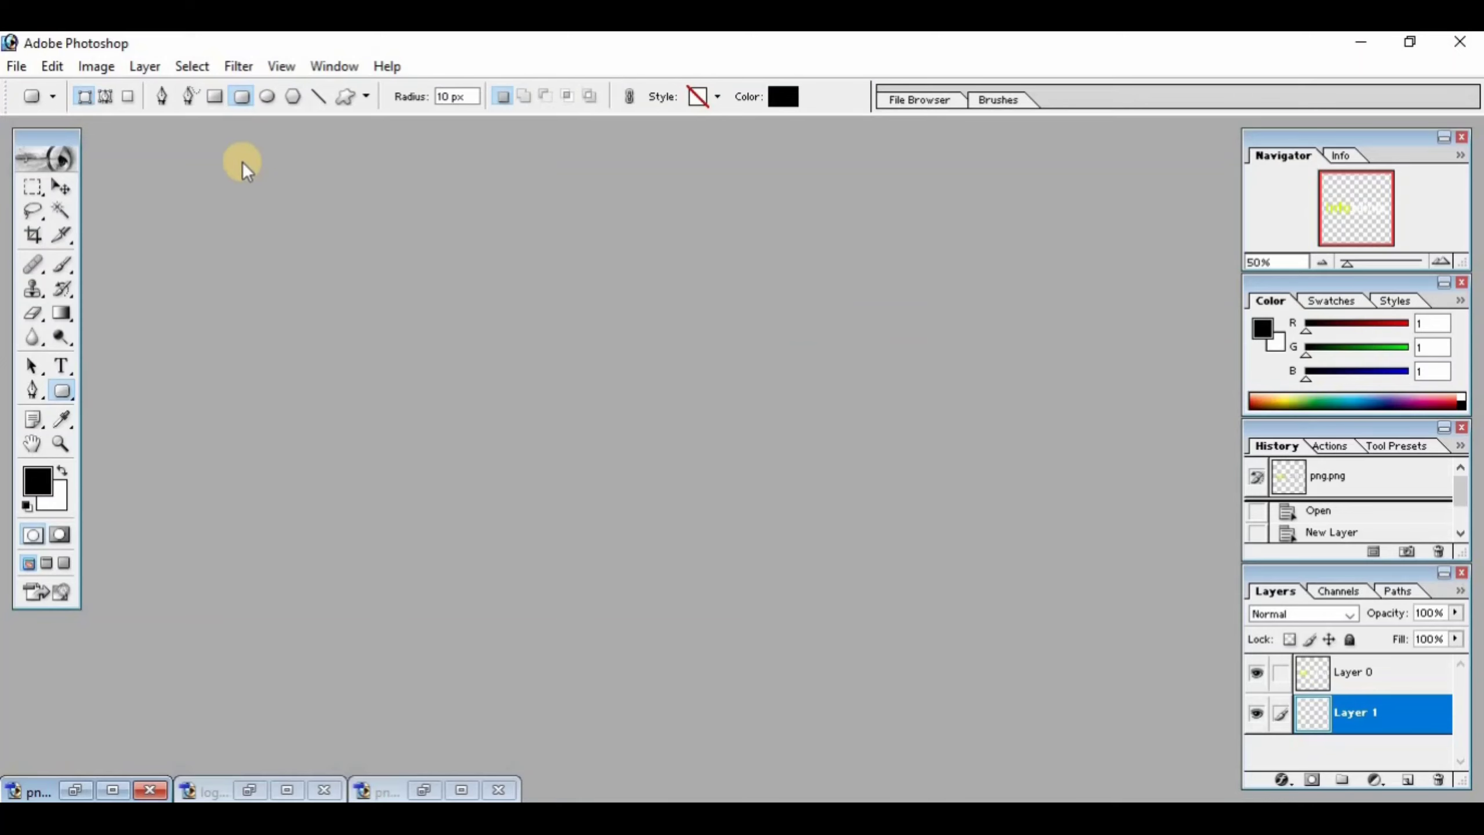
- Create a new RGB document of 1000 x 1000 pixels at 72 pixels/inch with transparent contents
left_click(15, 73)
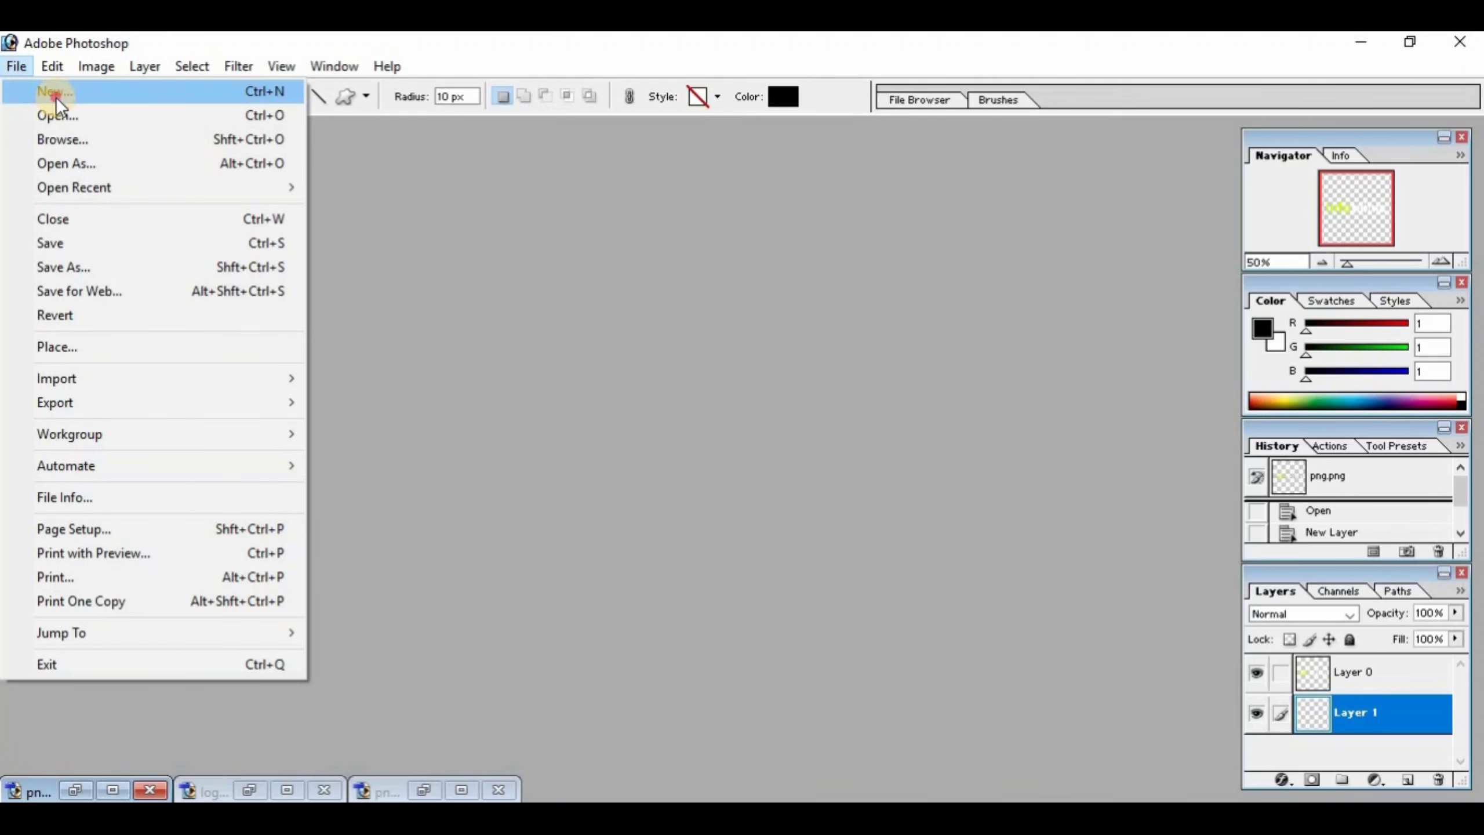
left_click(56, 93)
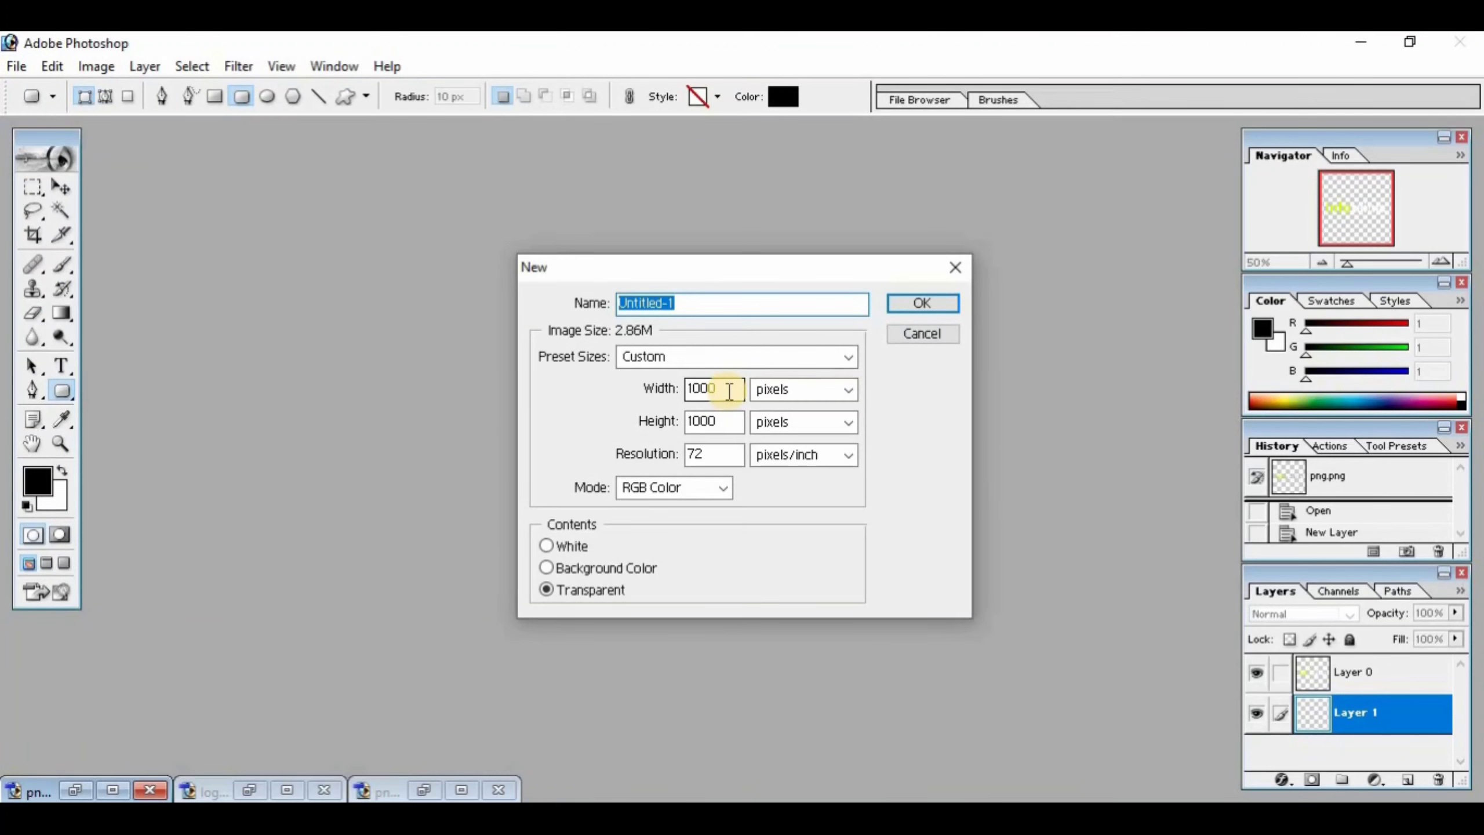
left_click_drag(640, 371, 752, 405)
left_click_drag(637, 410, 750, 437)
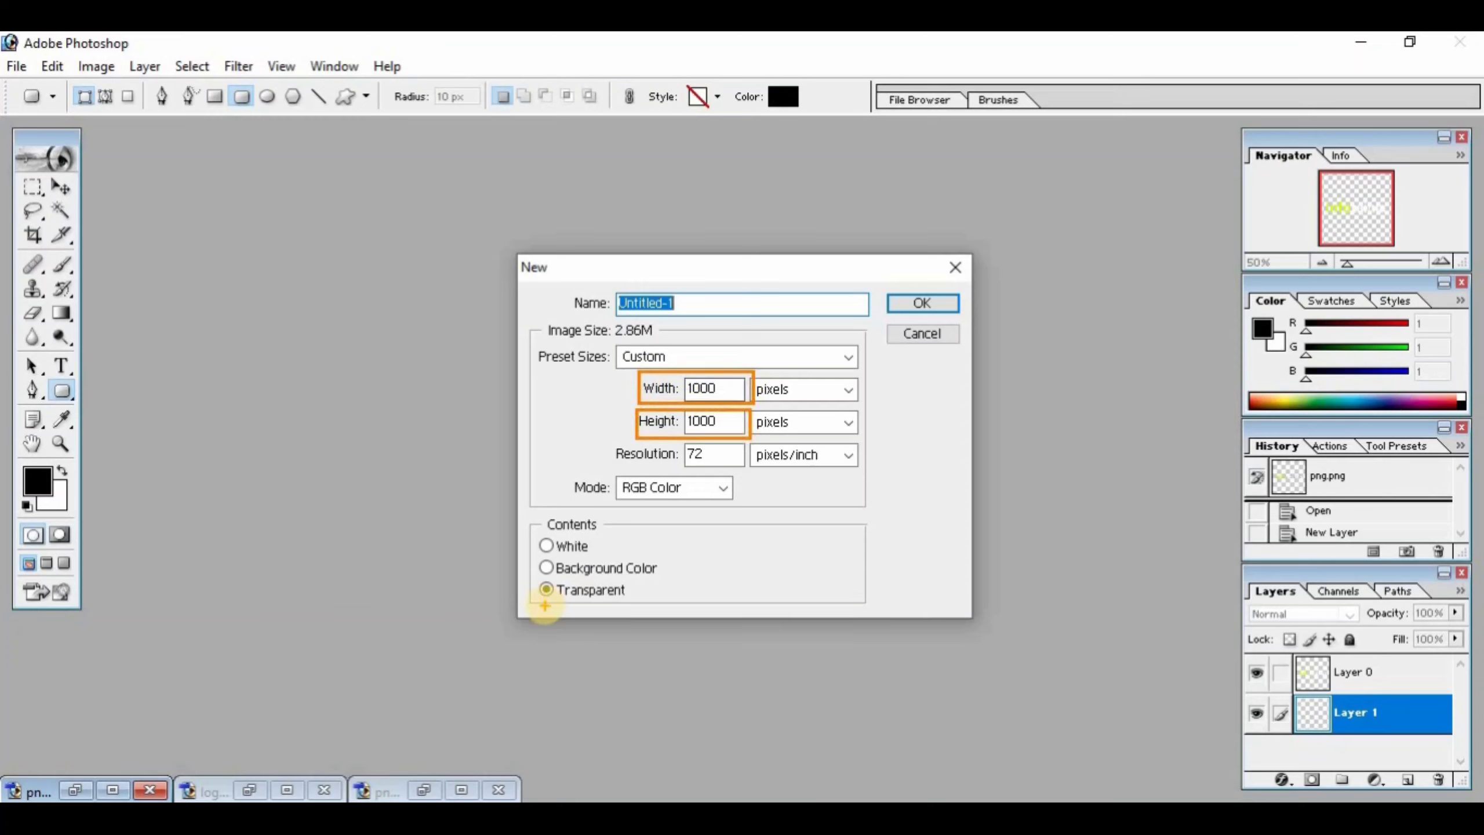
left_click_drag(534, 579, 640, 608)
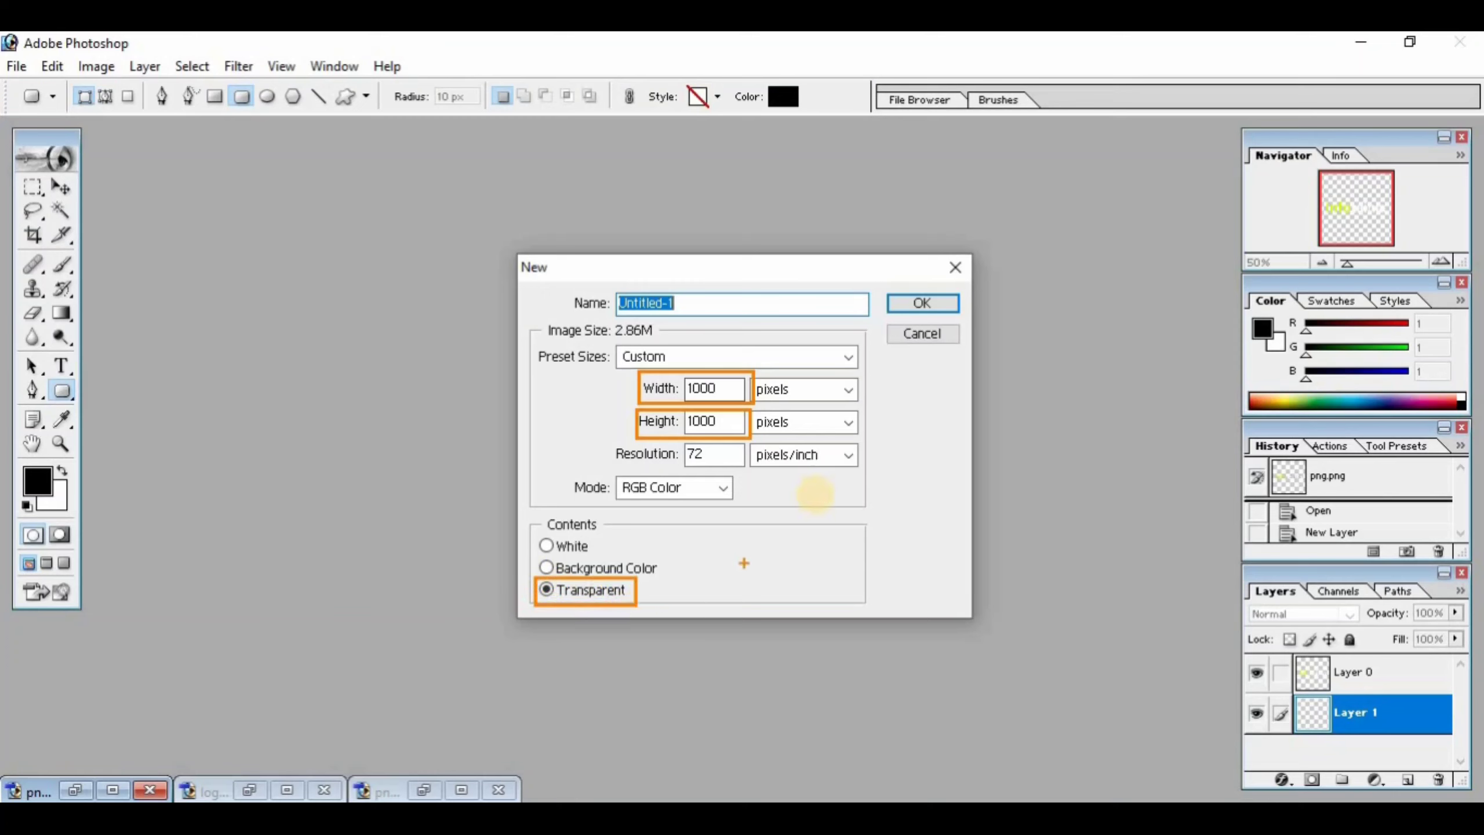
key("Escape")
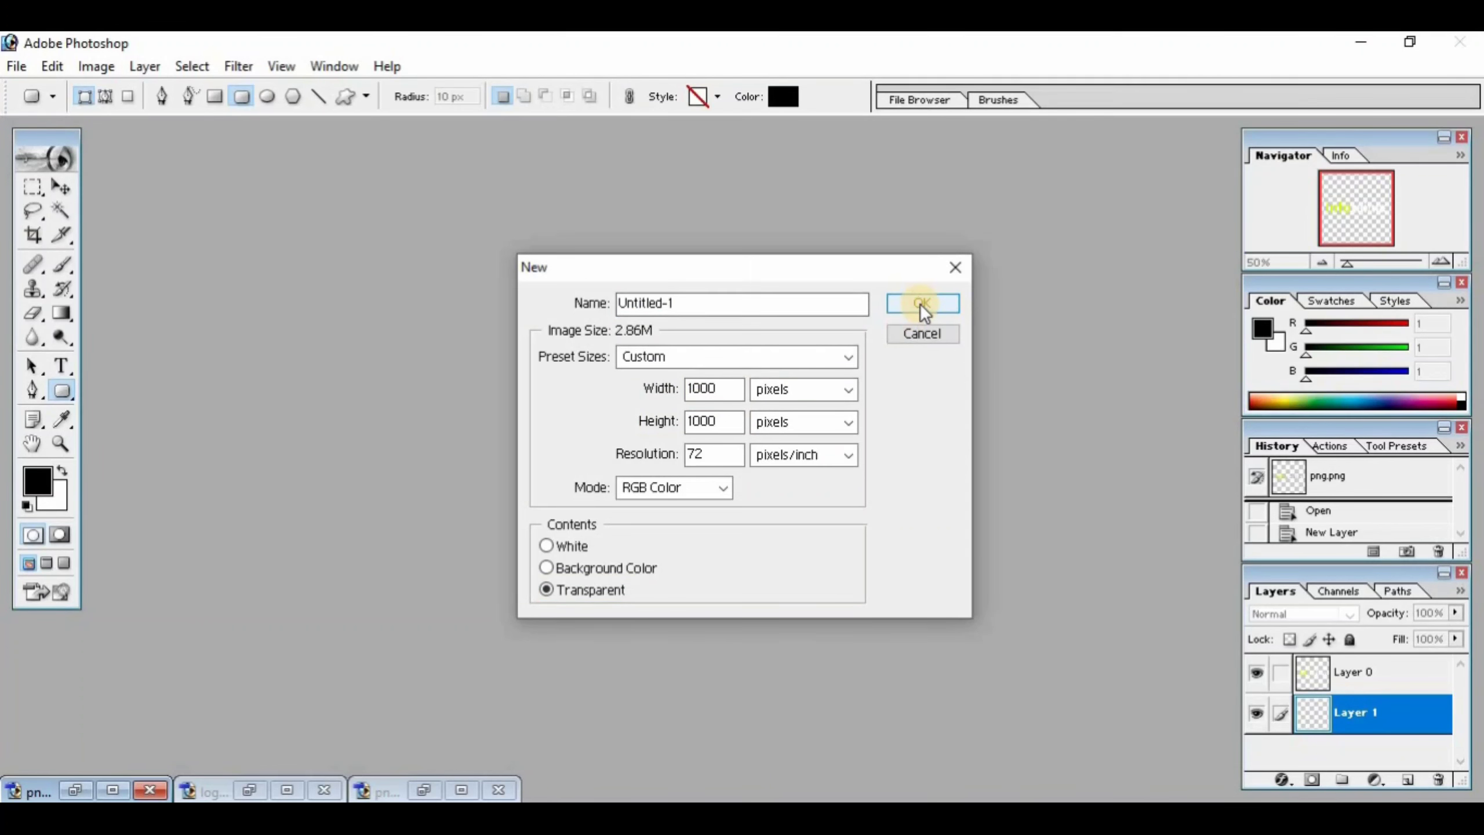
left_click(920, 304)
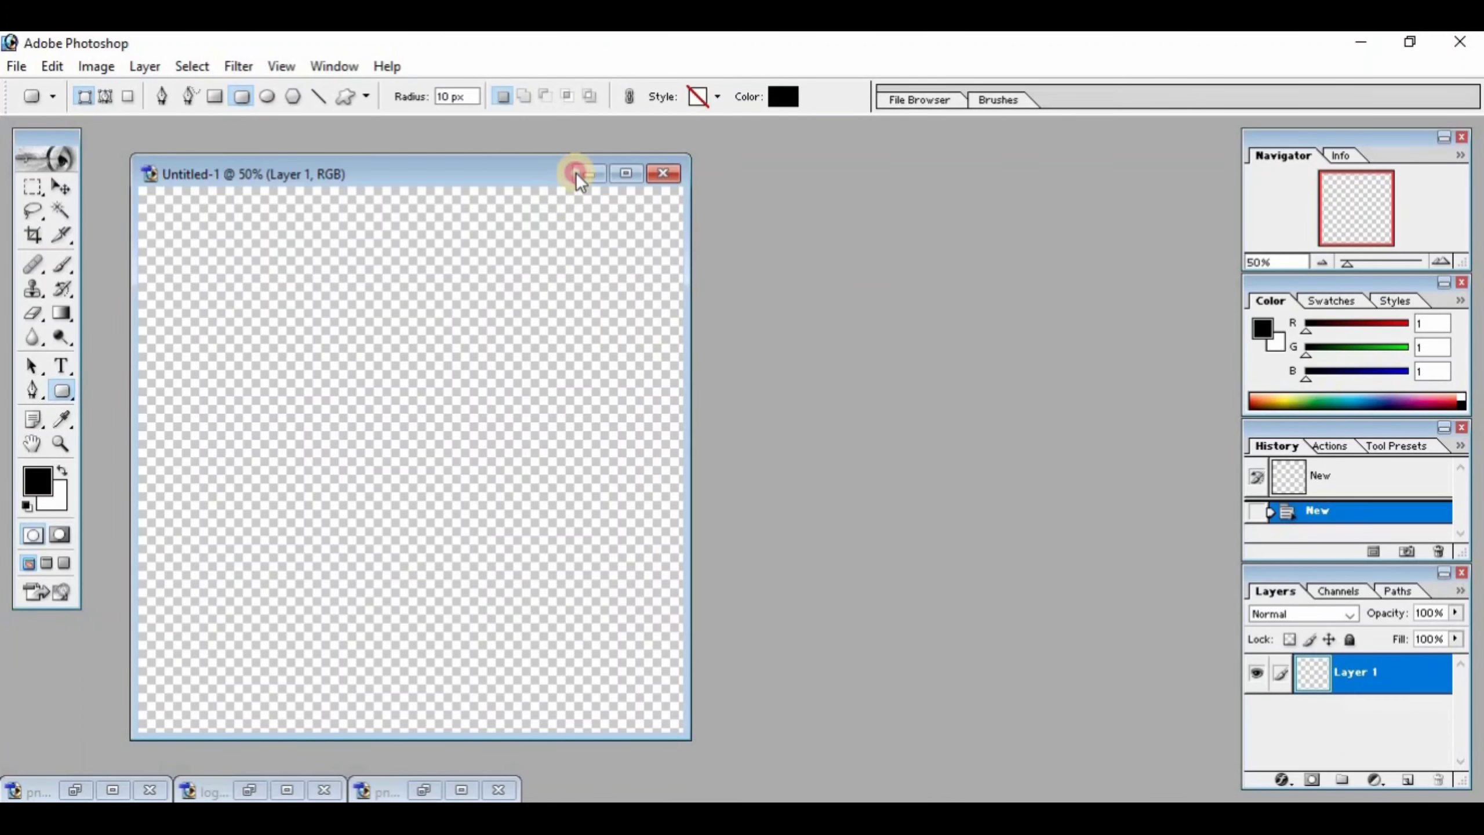
- Move the blank document's window toward the workspace centre, view it maximized and restore it
left_click_drag(575, 172, 700, 178)
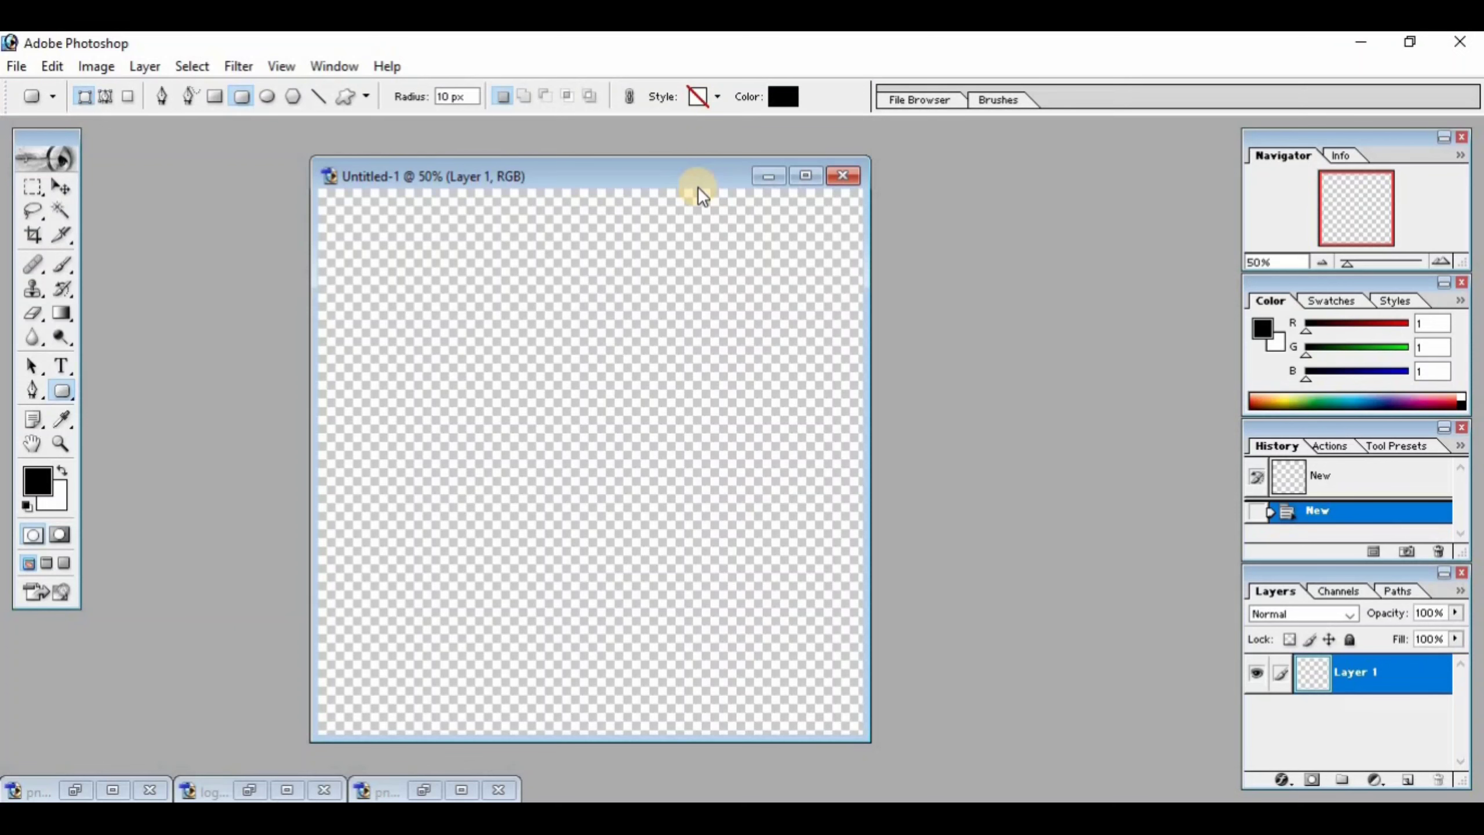
double_click(670, 179)
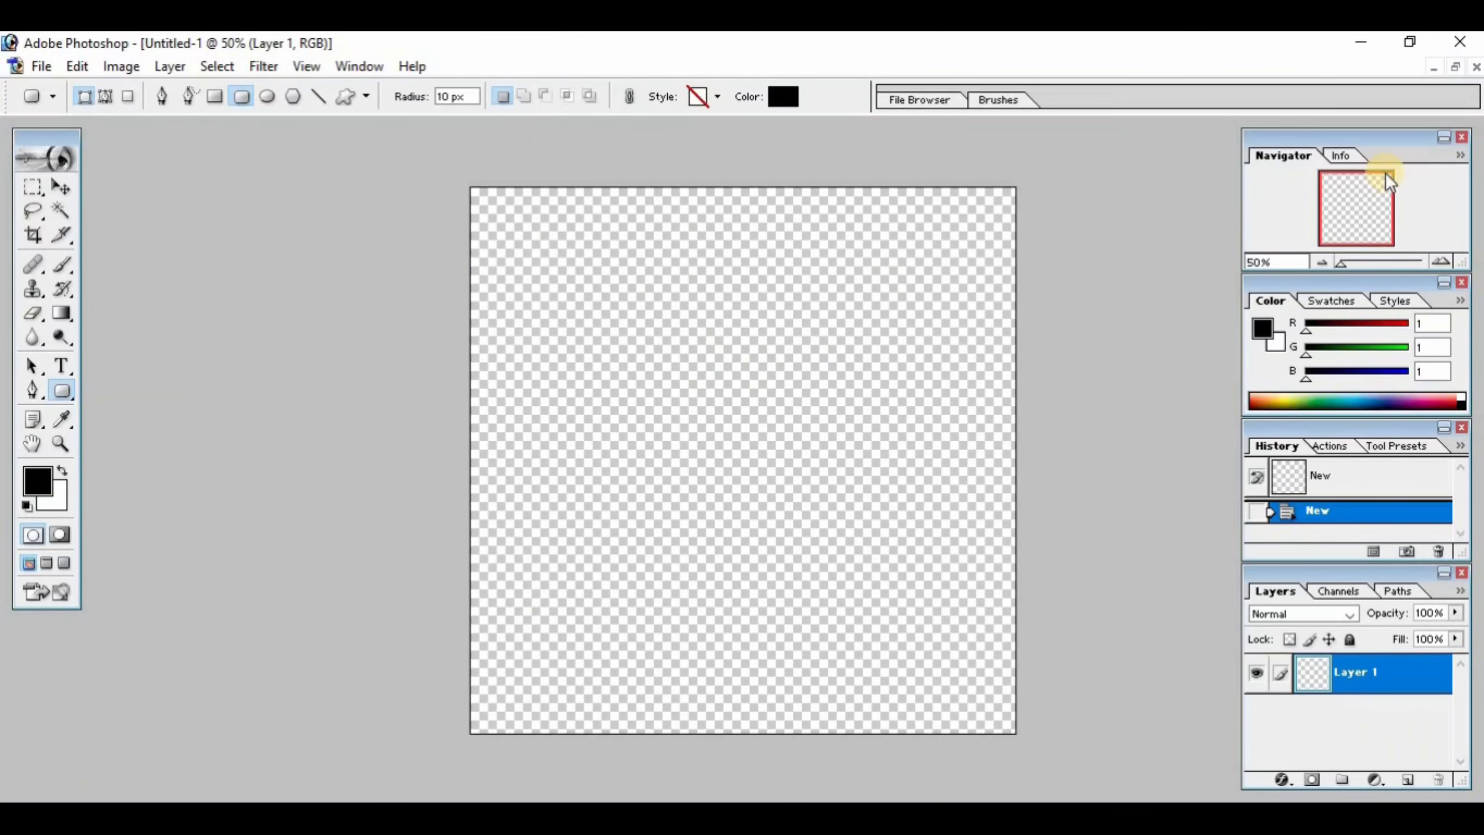
left_click(1454, 68)
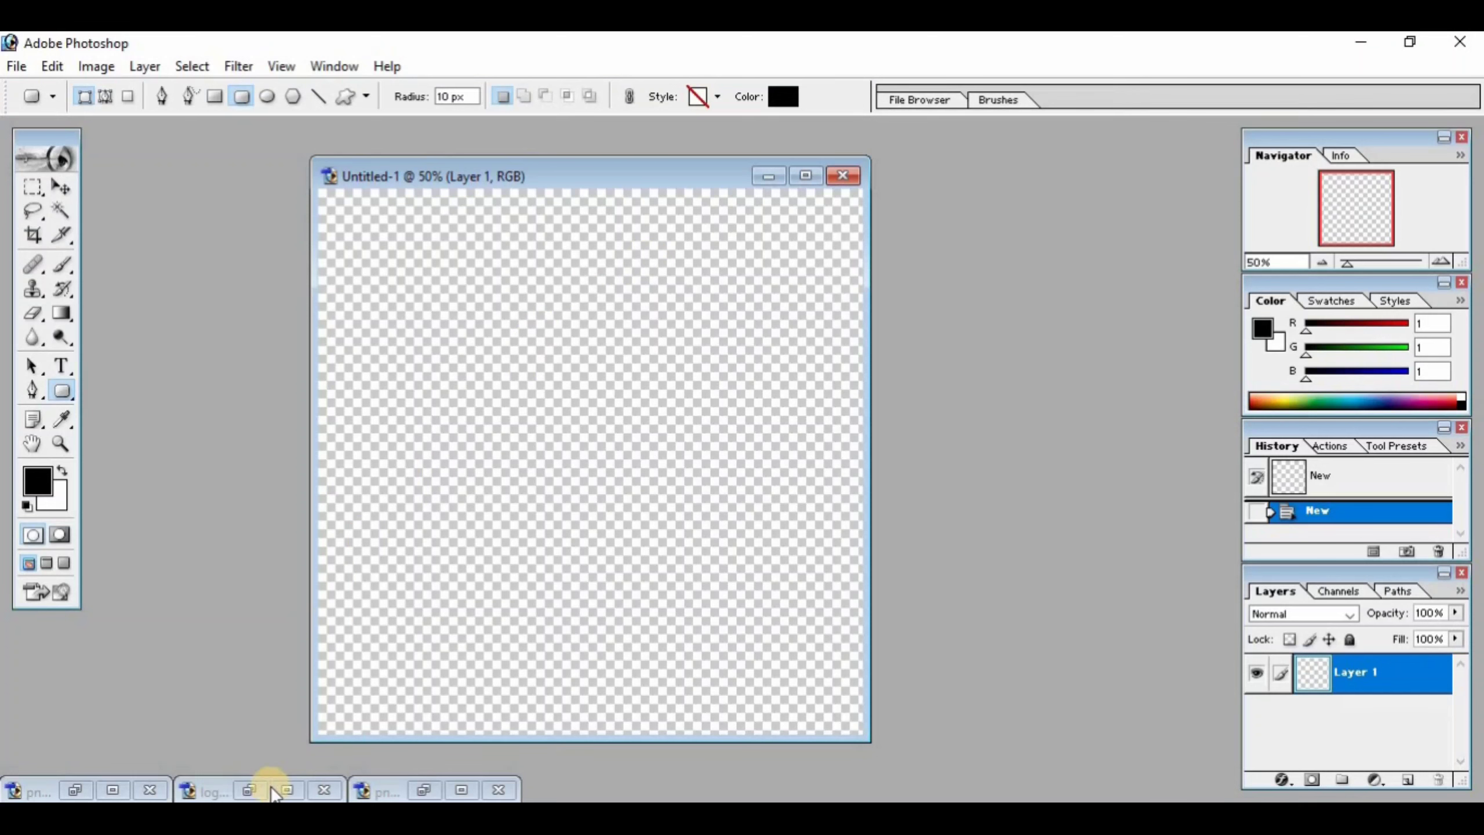
- View png.png and logo.jpg one after the other, minimizing each again
left_click(85, 795)
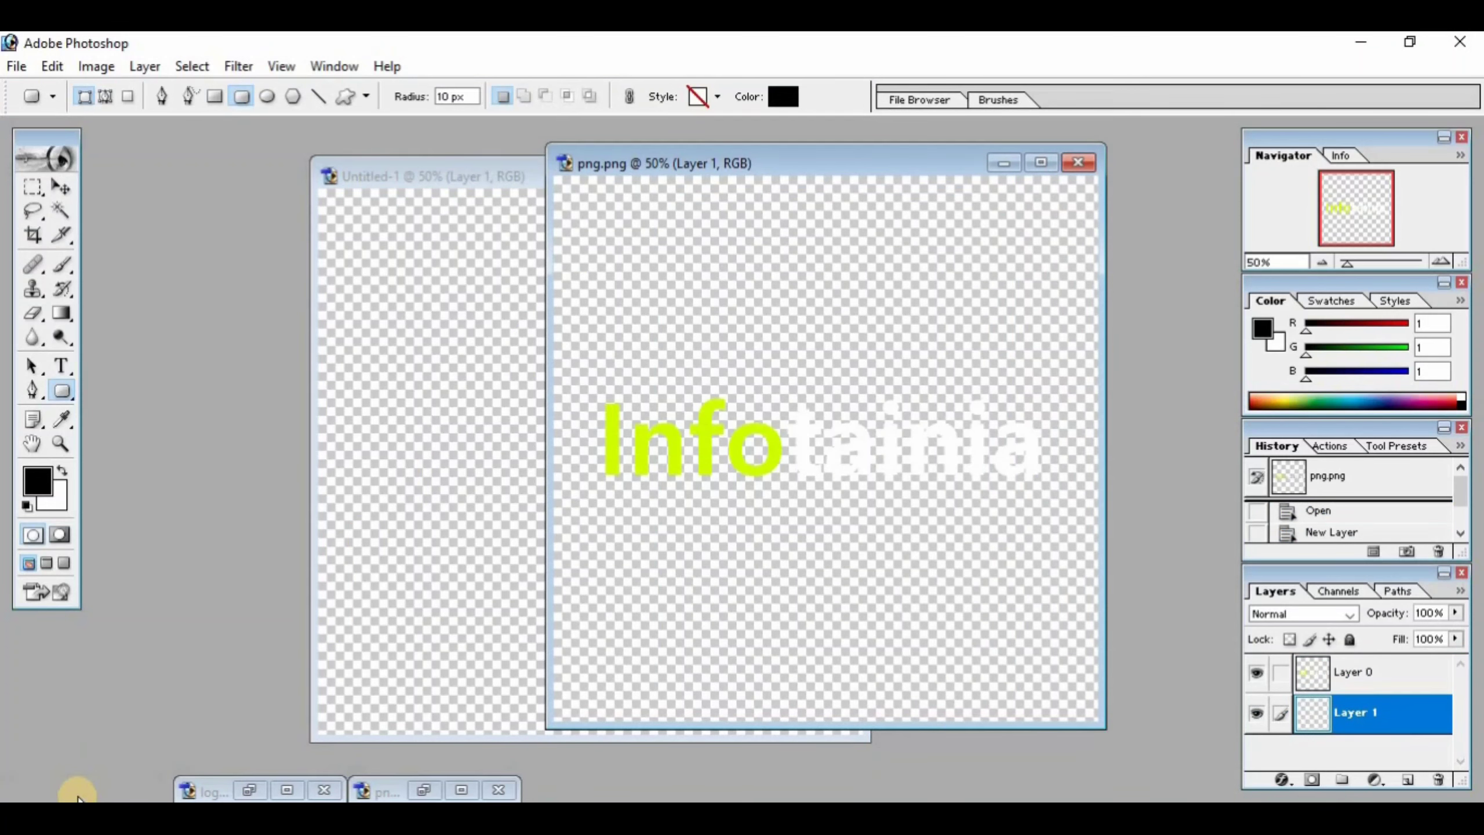
left_click(1004, 164)
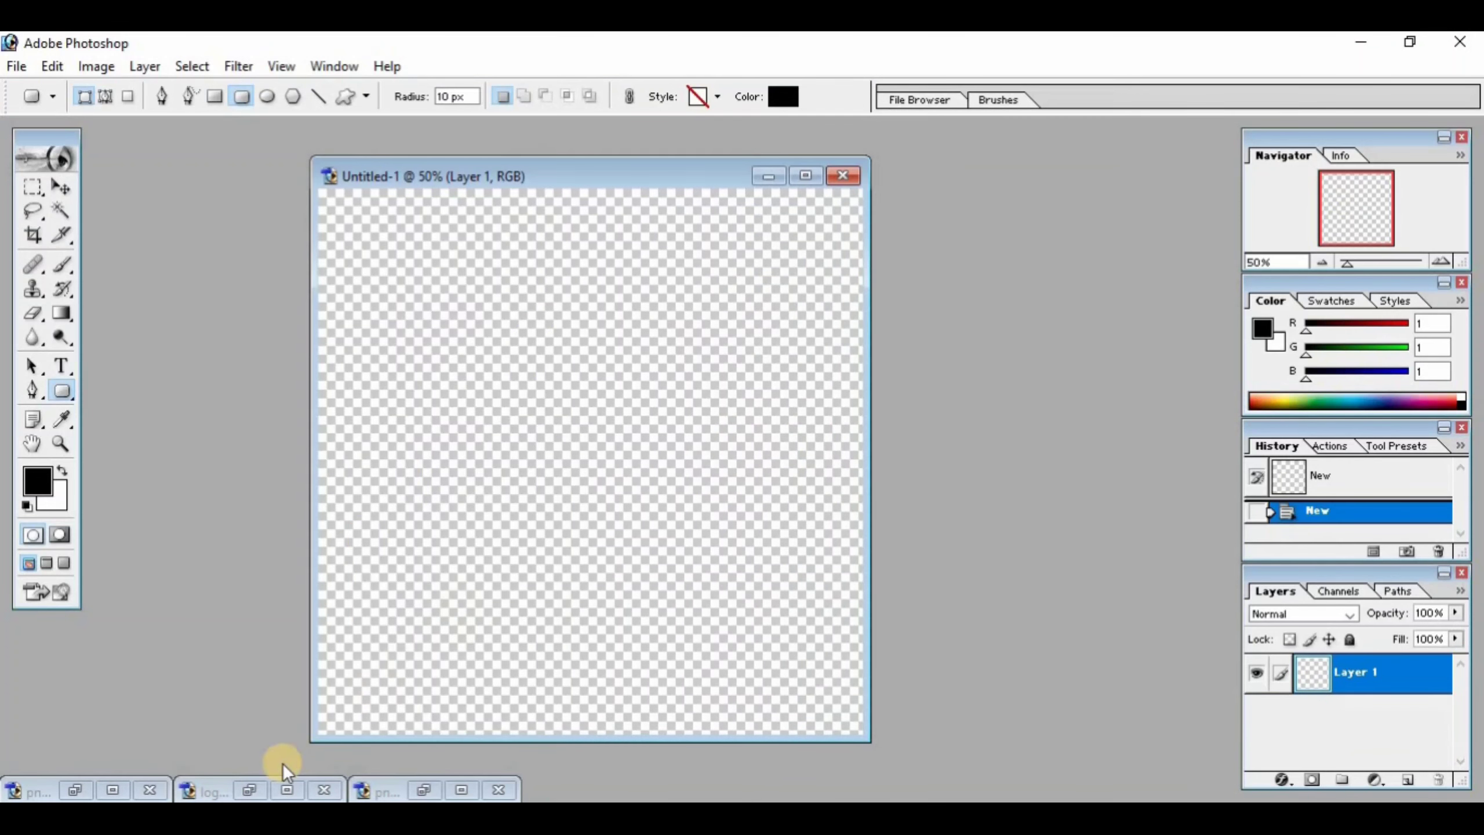
left_click(253, 792)
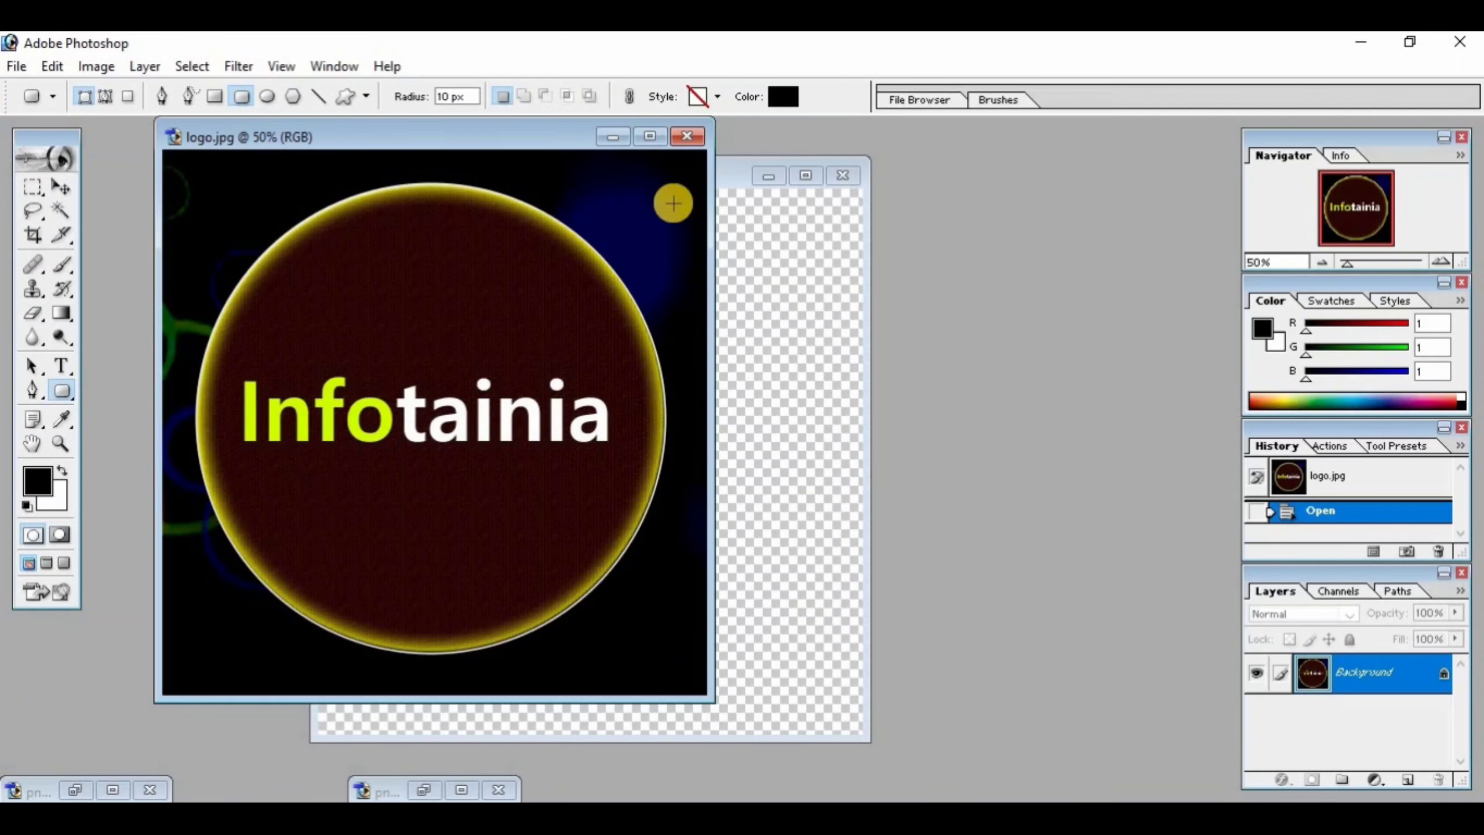
left_click(611, 137)
- Restore png t.png and arrange its window beside the blank document so both canvases are accessible
left_click(424, 789)
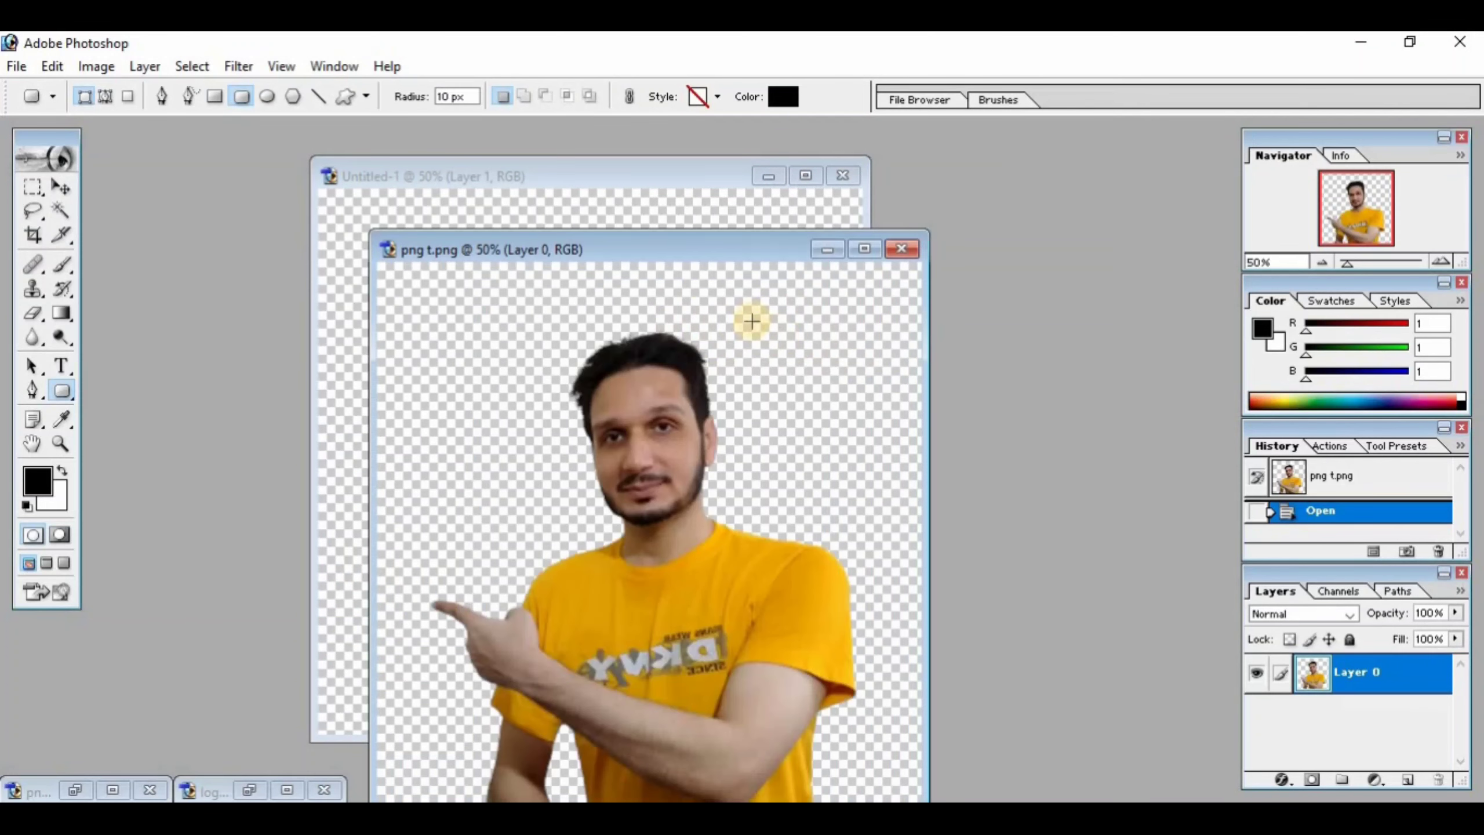
left_click_drag(705, 248, 936, 176)
left_click(584, 177)
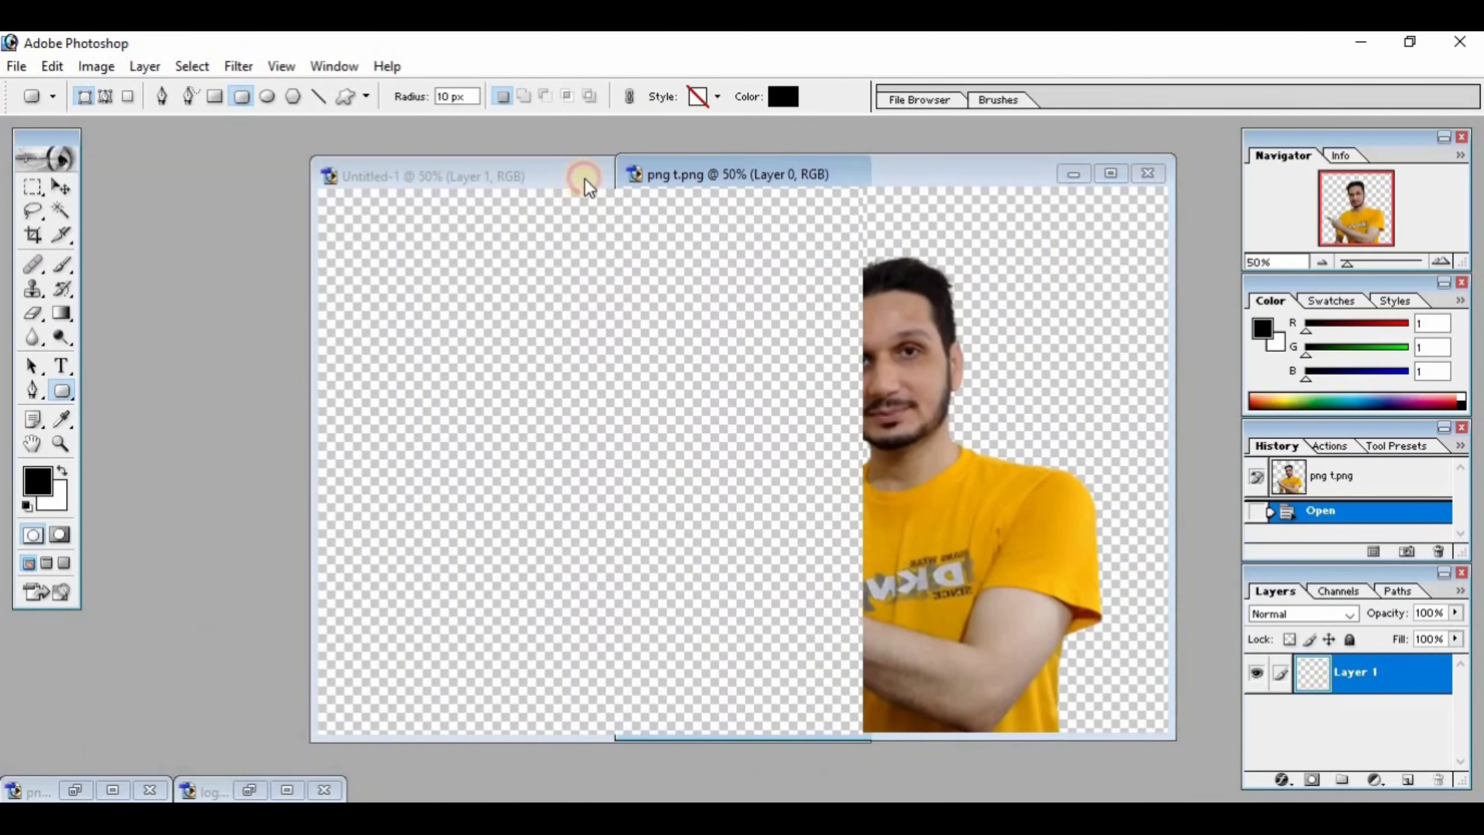
left_click_drag(584, 177, 312, 178)
- Copy the cut-out man from png t.png onto the blank canvas with the Move tool, and close png t.png
left_click(61, 186)
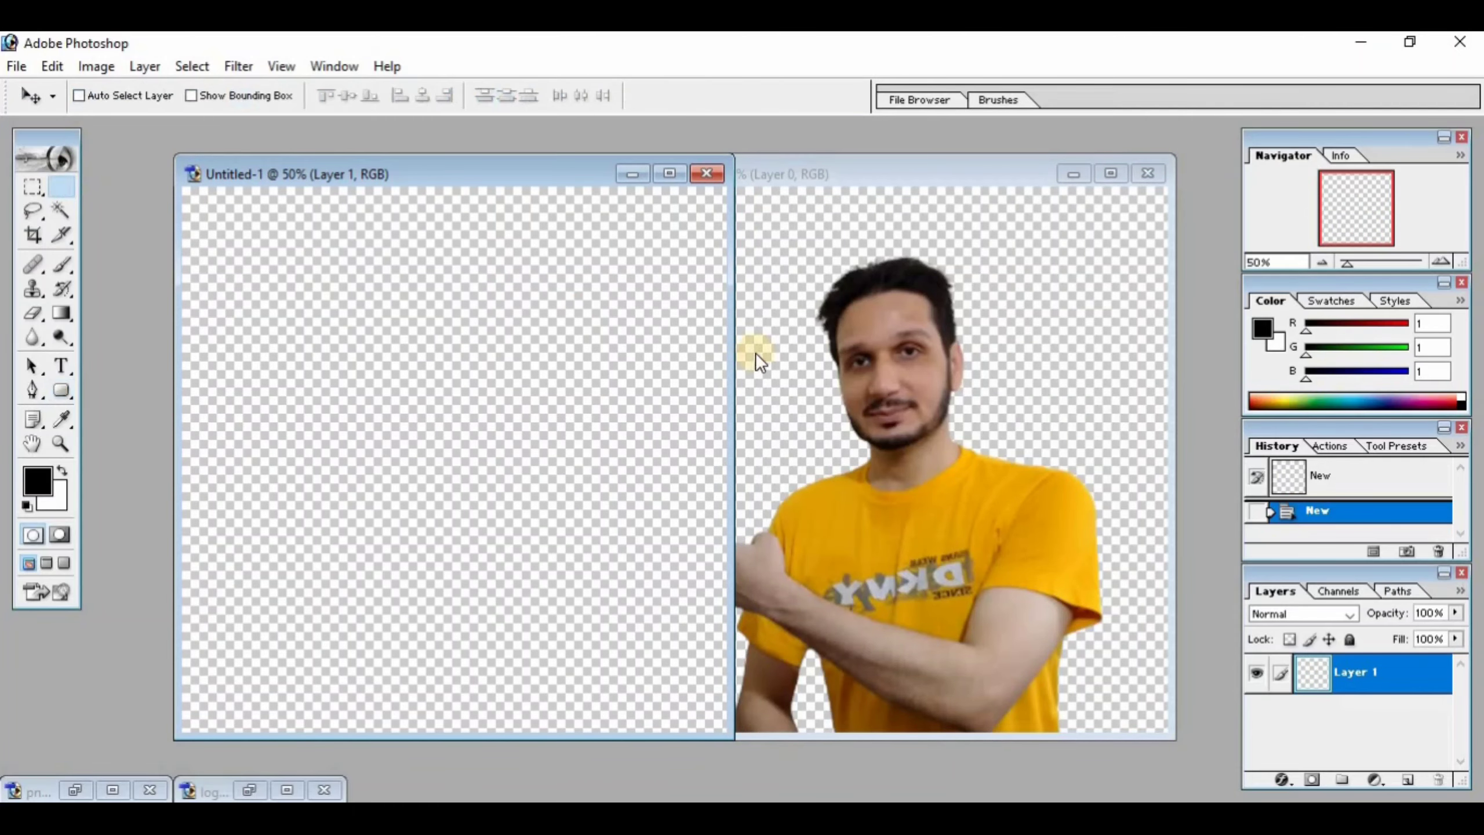
left_click(917, 374)
left_click_drag(942, 421, 509, 420)
left_click(1060, 292)
left_click(1147, 173)
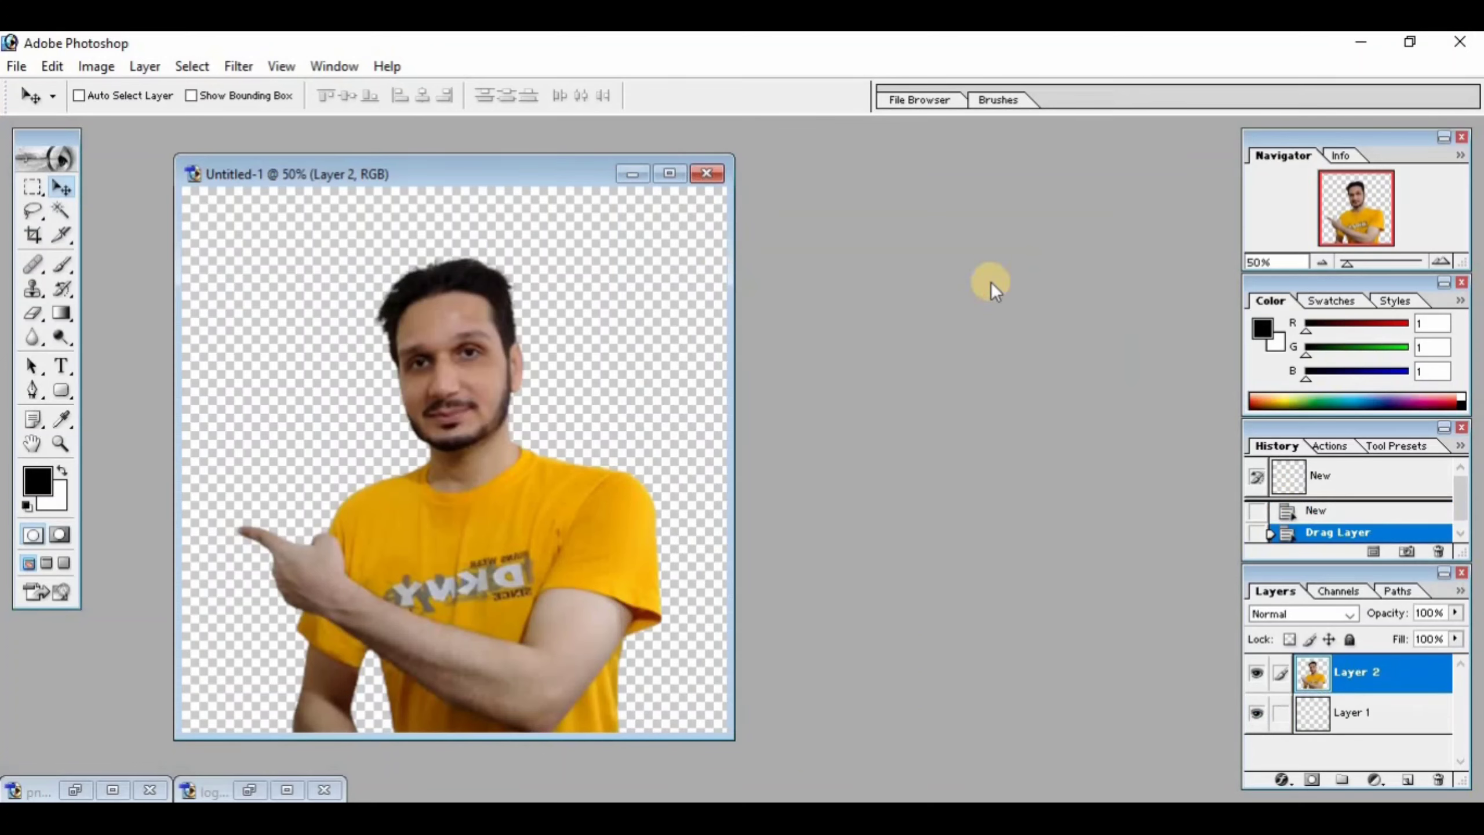
- Maximize the document and free-transform the man's layer, enlarging it slightly and positioning it against the canvas's lower edge
left_click_drag(577, 176, 634, 167)
double_click(634, 167)
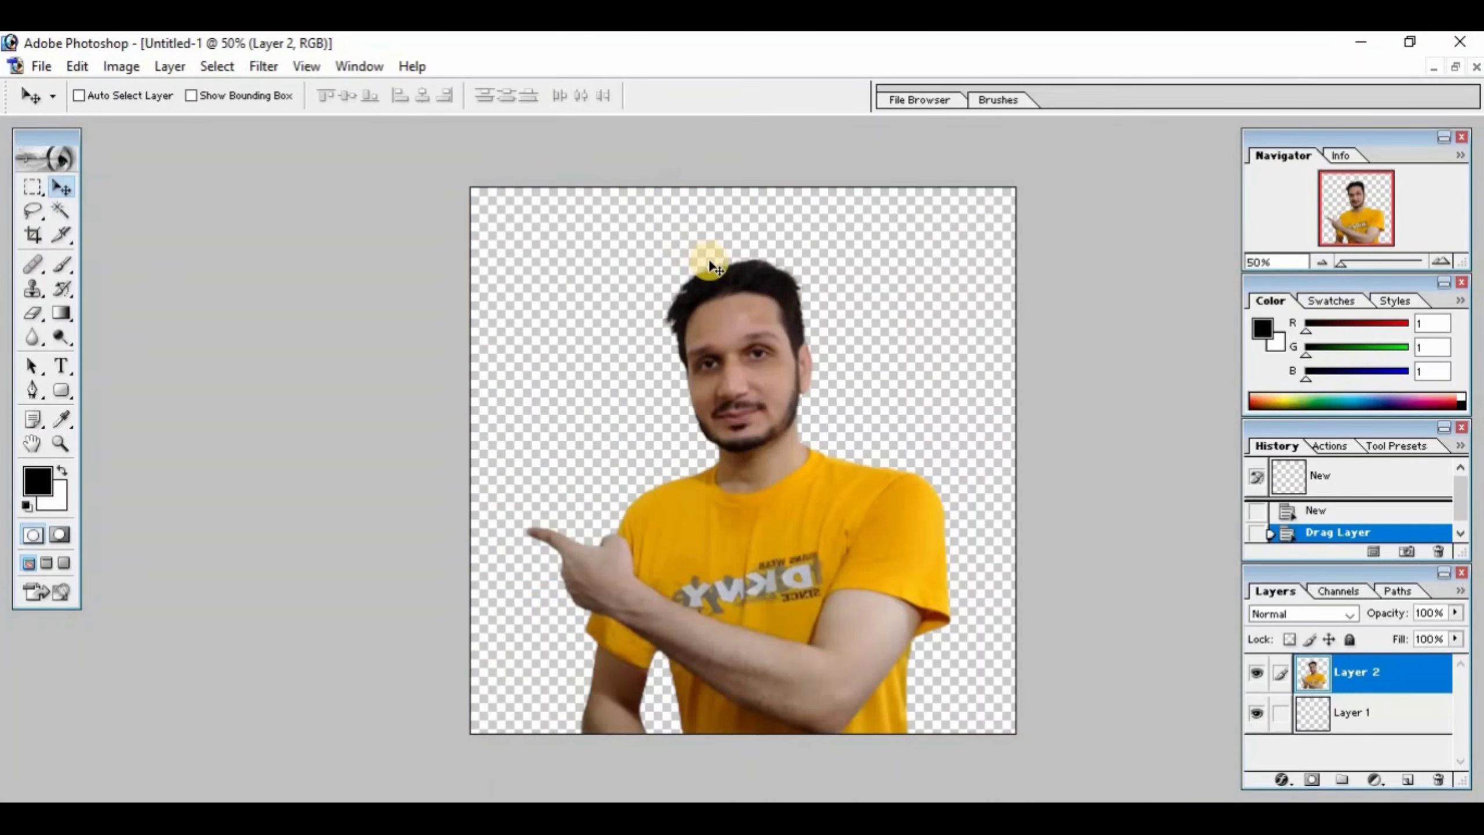
key("ctrl+t")
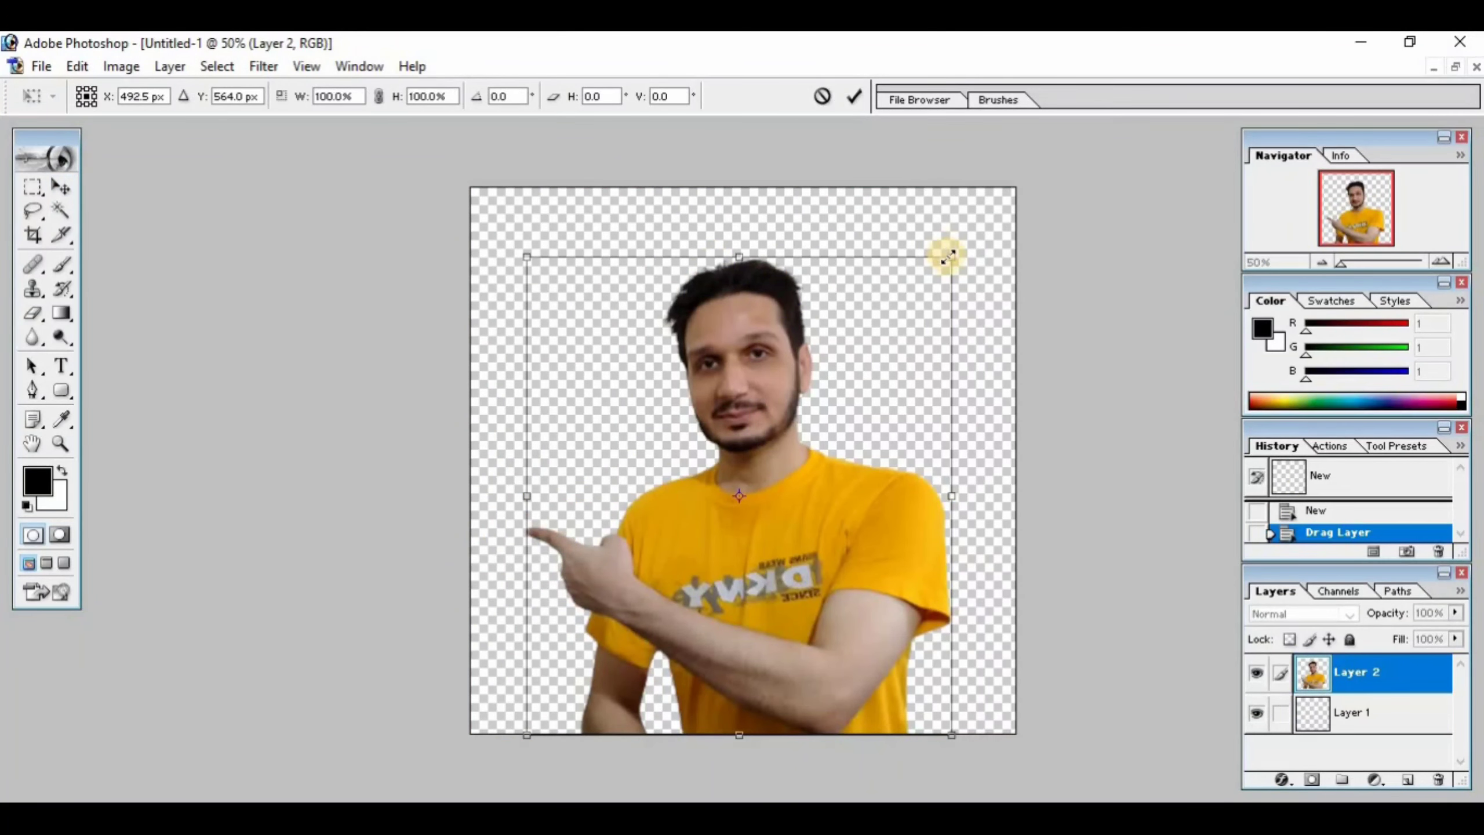
left_click_drag(1064, 175, 1223, 44)
left_click_drag(929, 304, 851, 450)
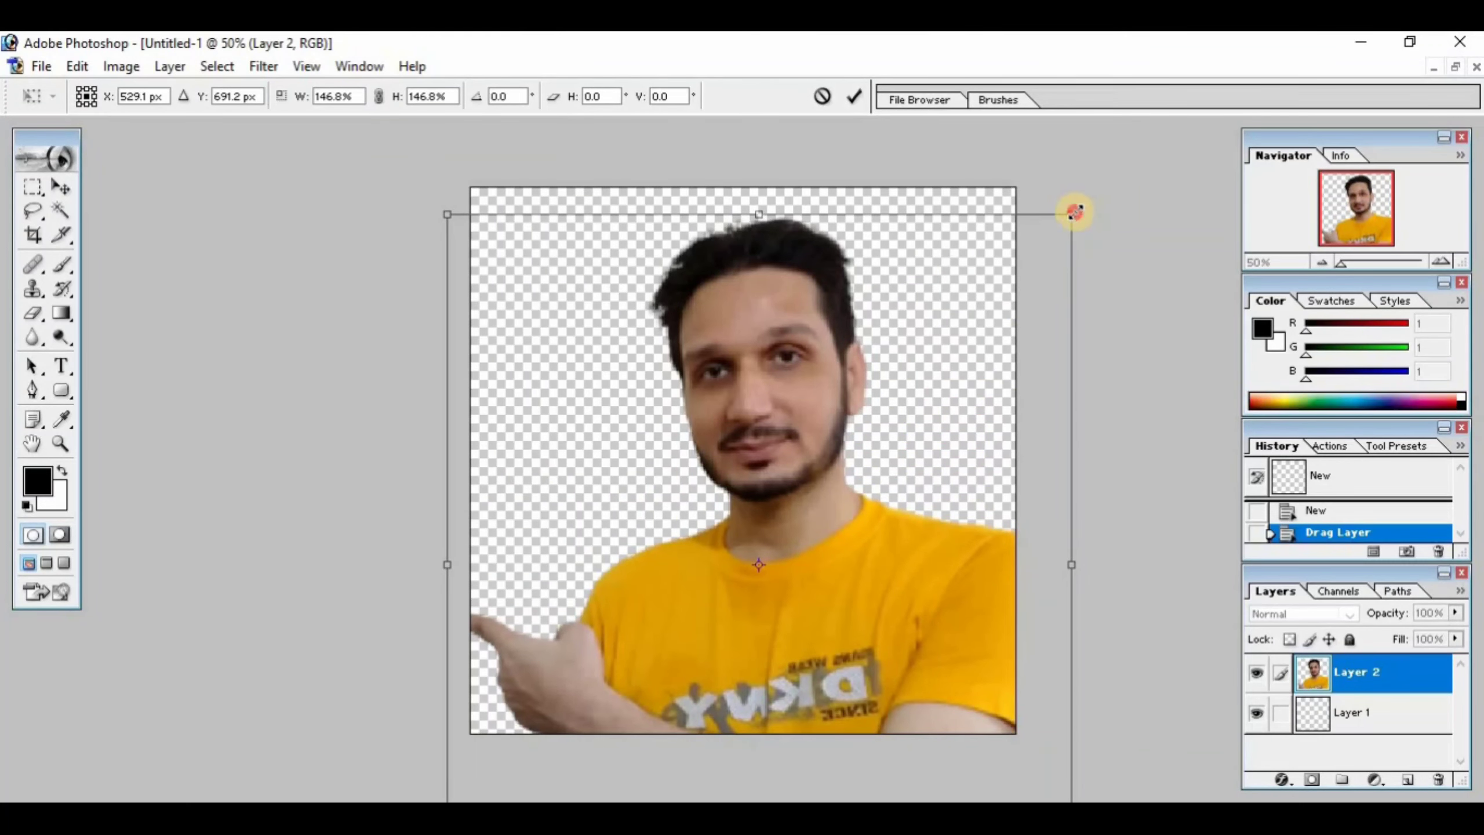
left_click_drag(1081, 213, 938, 374)
left_click_drag(789, 546, 841, 394)
double_click(841, 399)
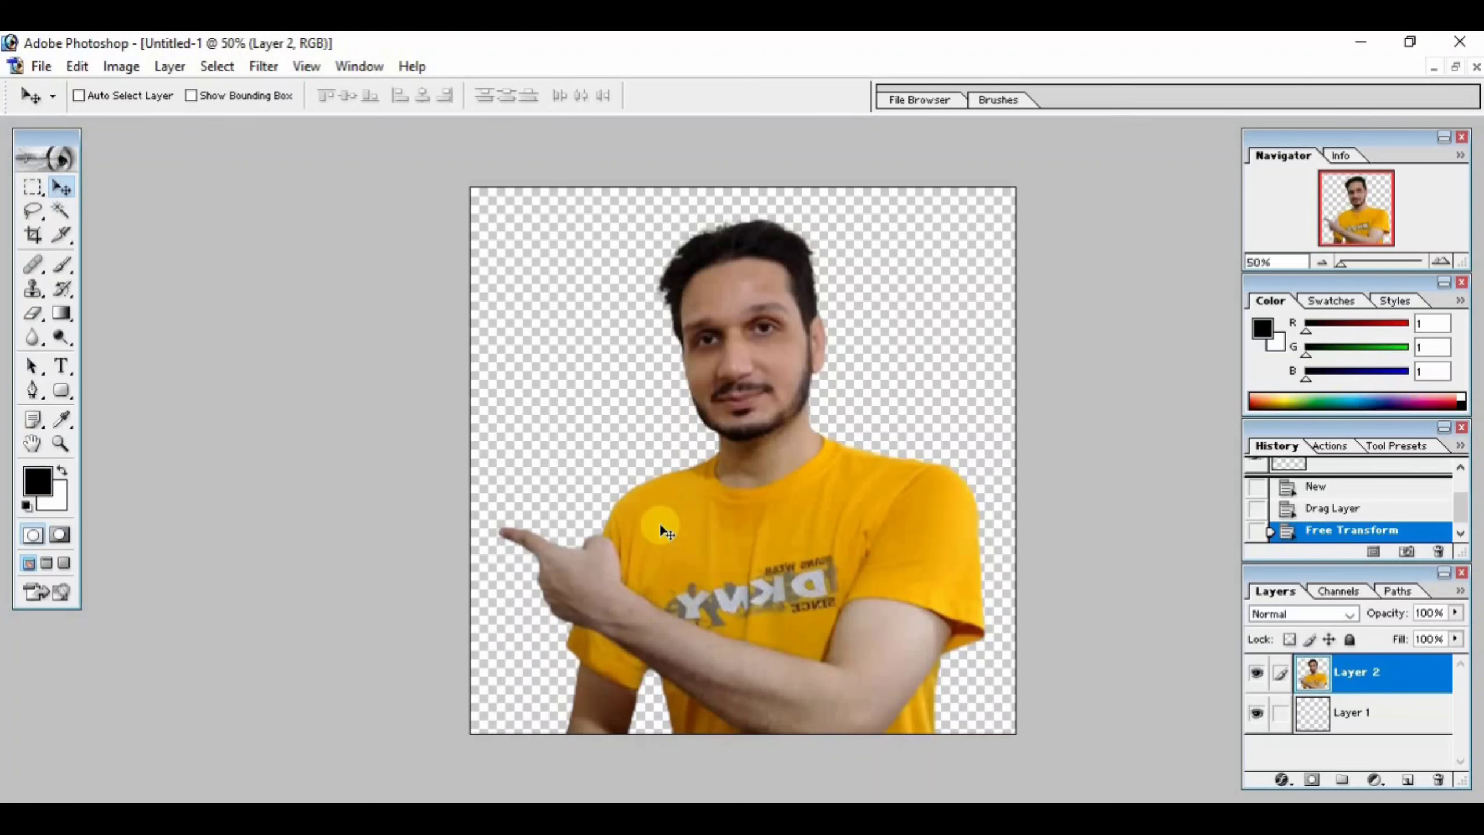
- Start saving the document in the Desktoppp folder with the file name 123 and the PNG format
key("ctrl+s")
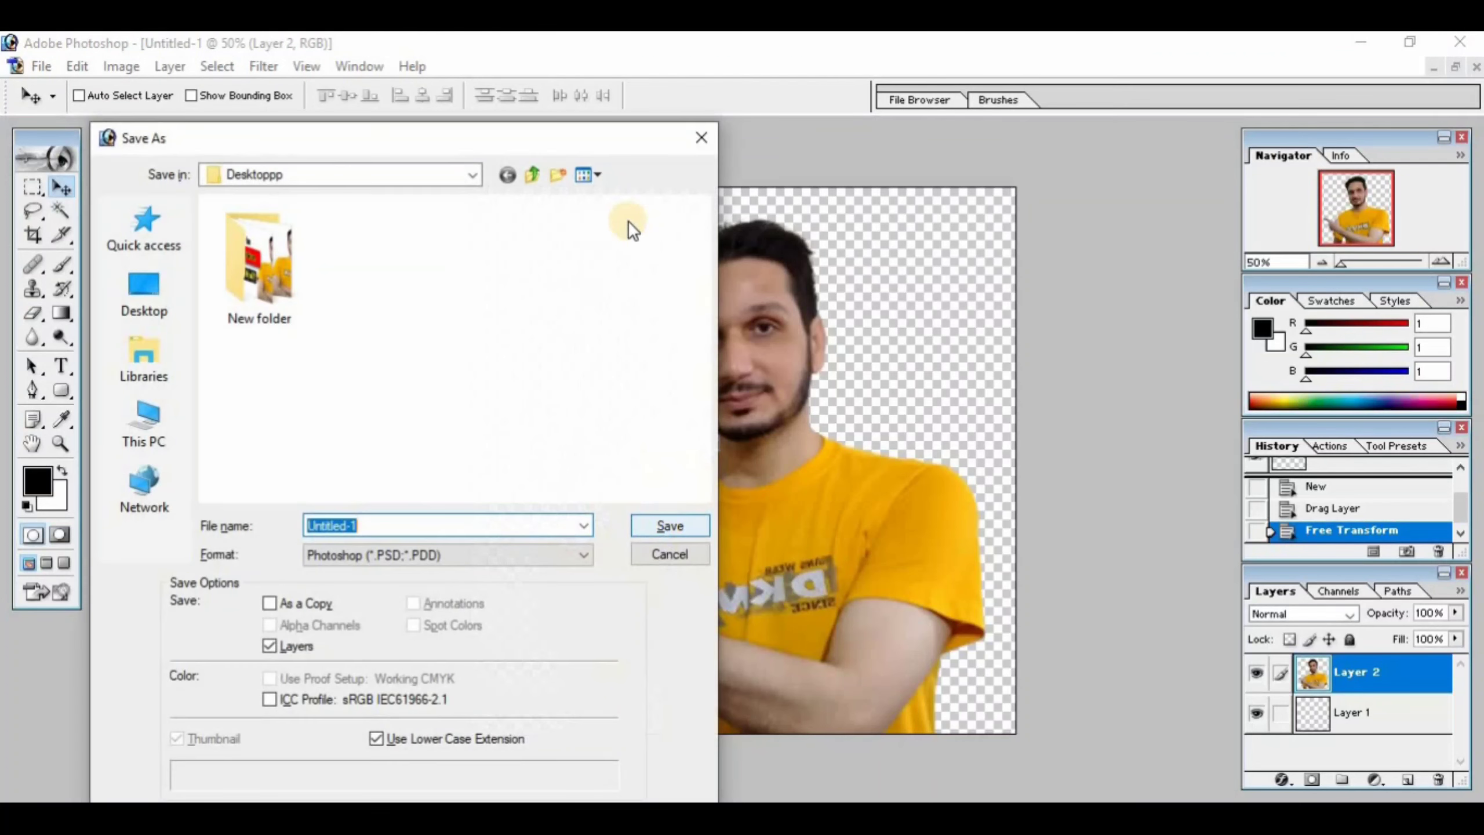
left_click_drag(538, 140, 640, 146)
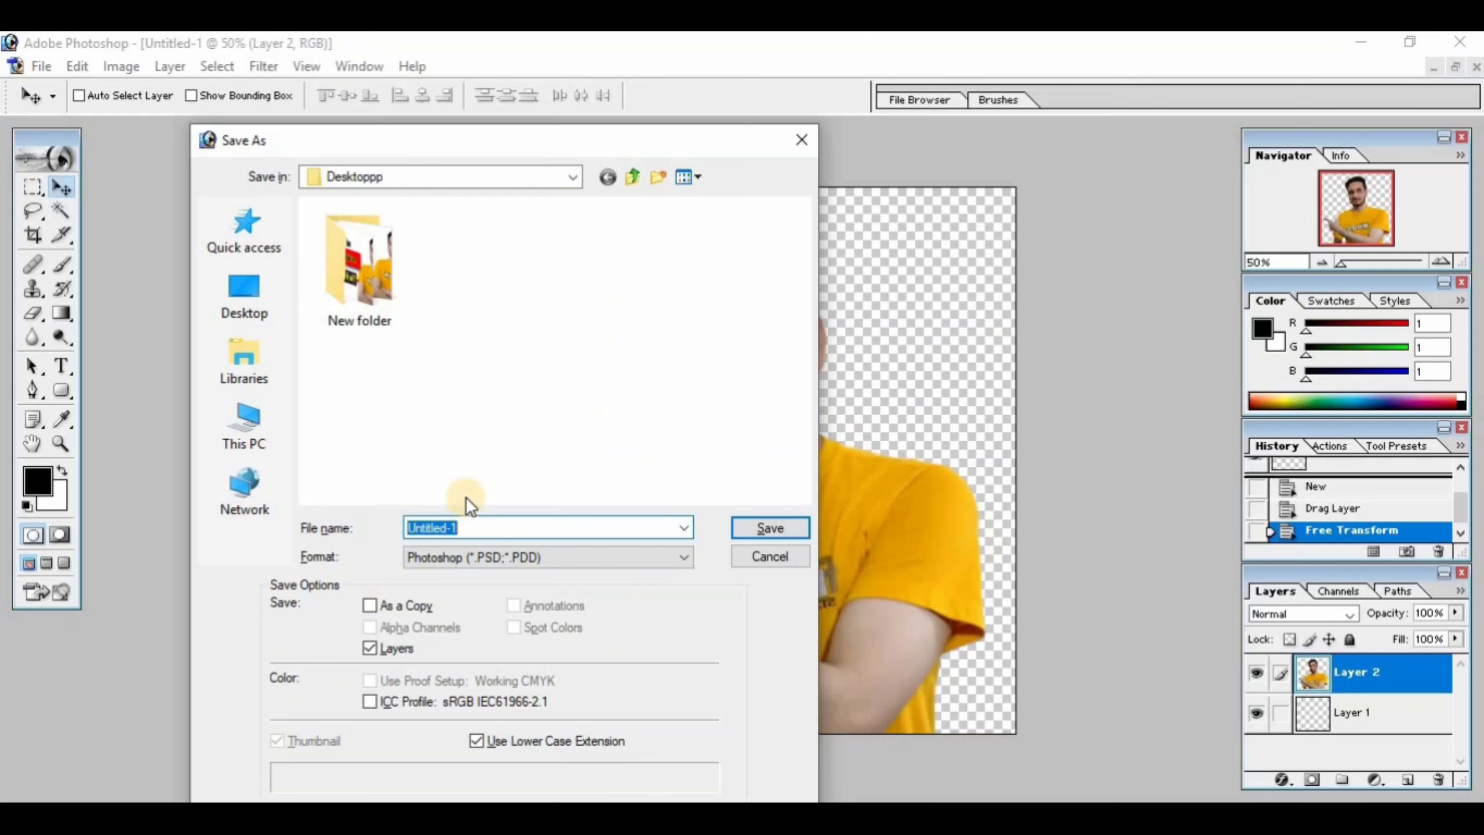
left_click_drag(378, 507, 537, 547)
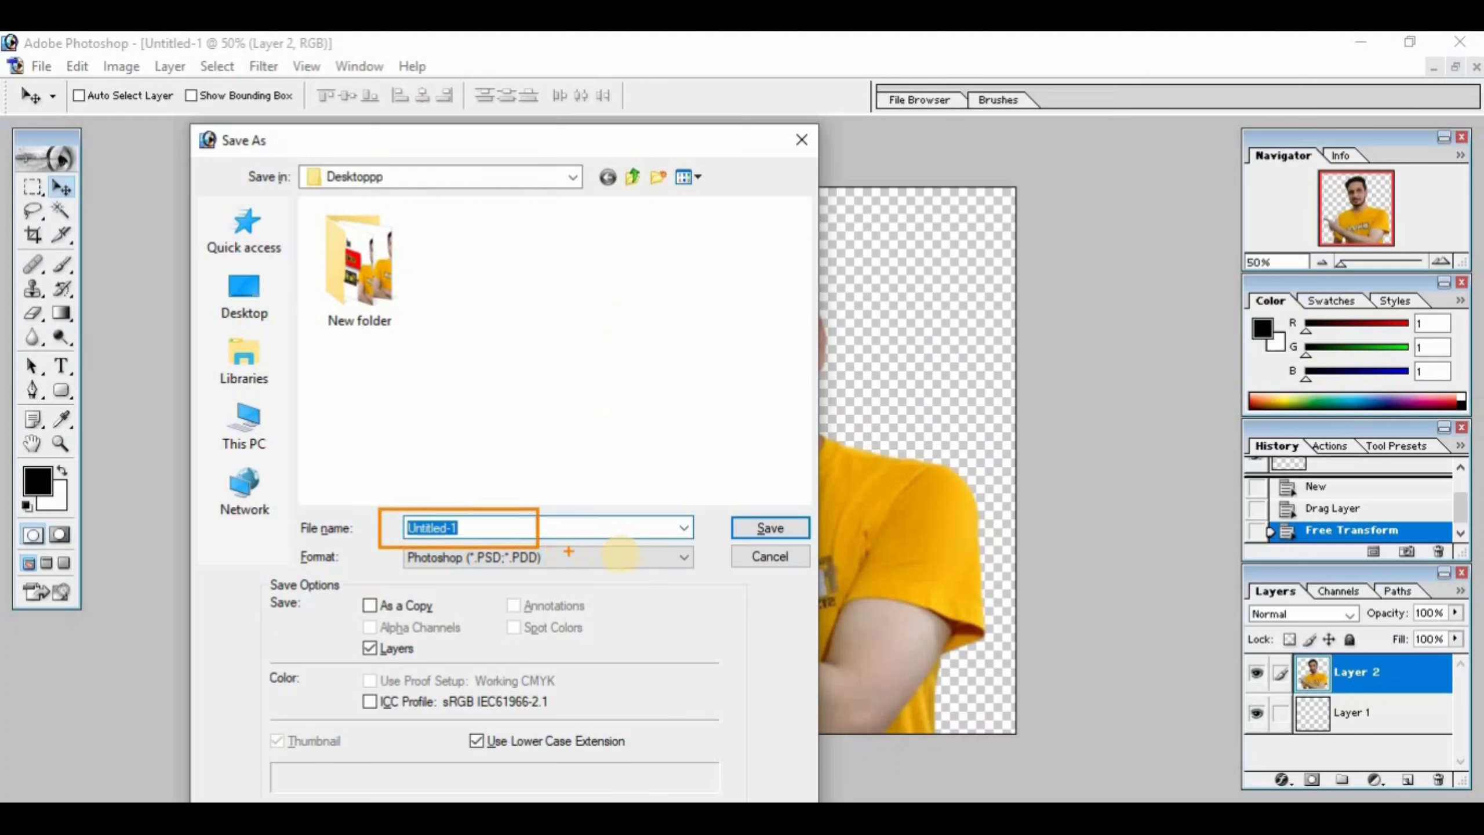
type("123")
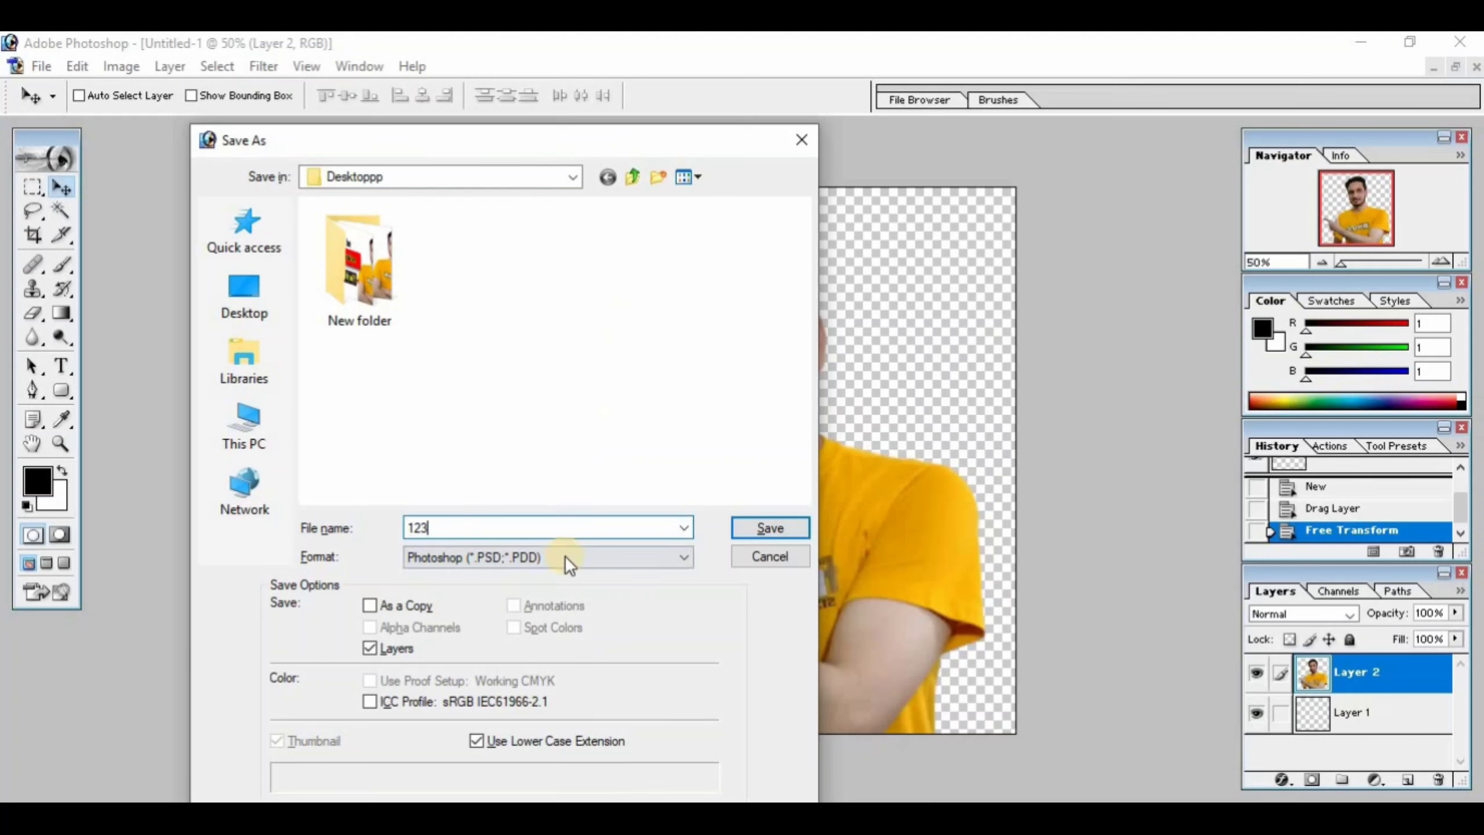
left_click(619, 559)
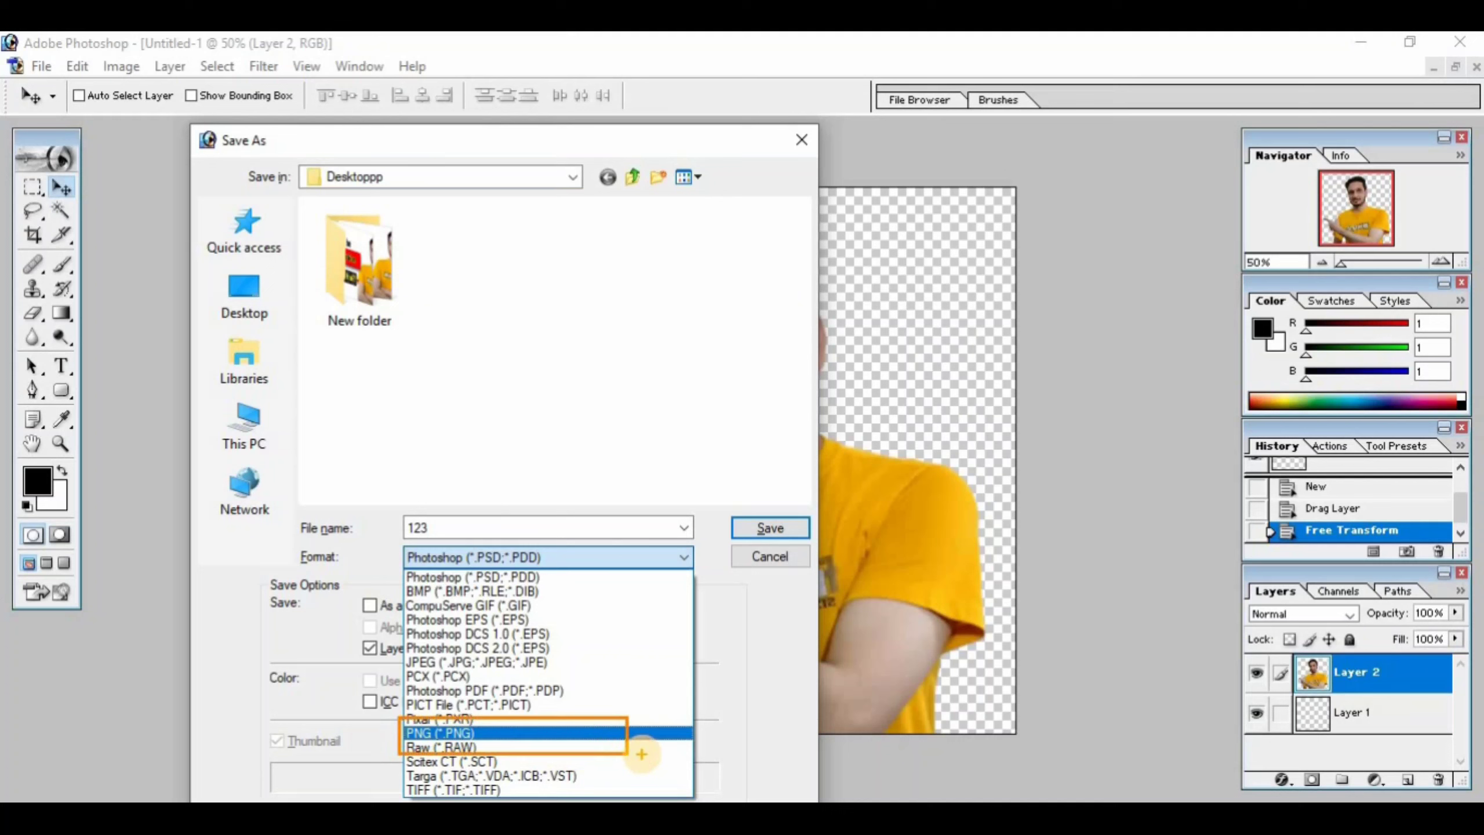
left_click(476, 737)
left_click(498, 560)
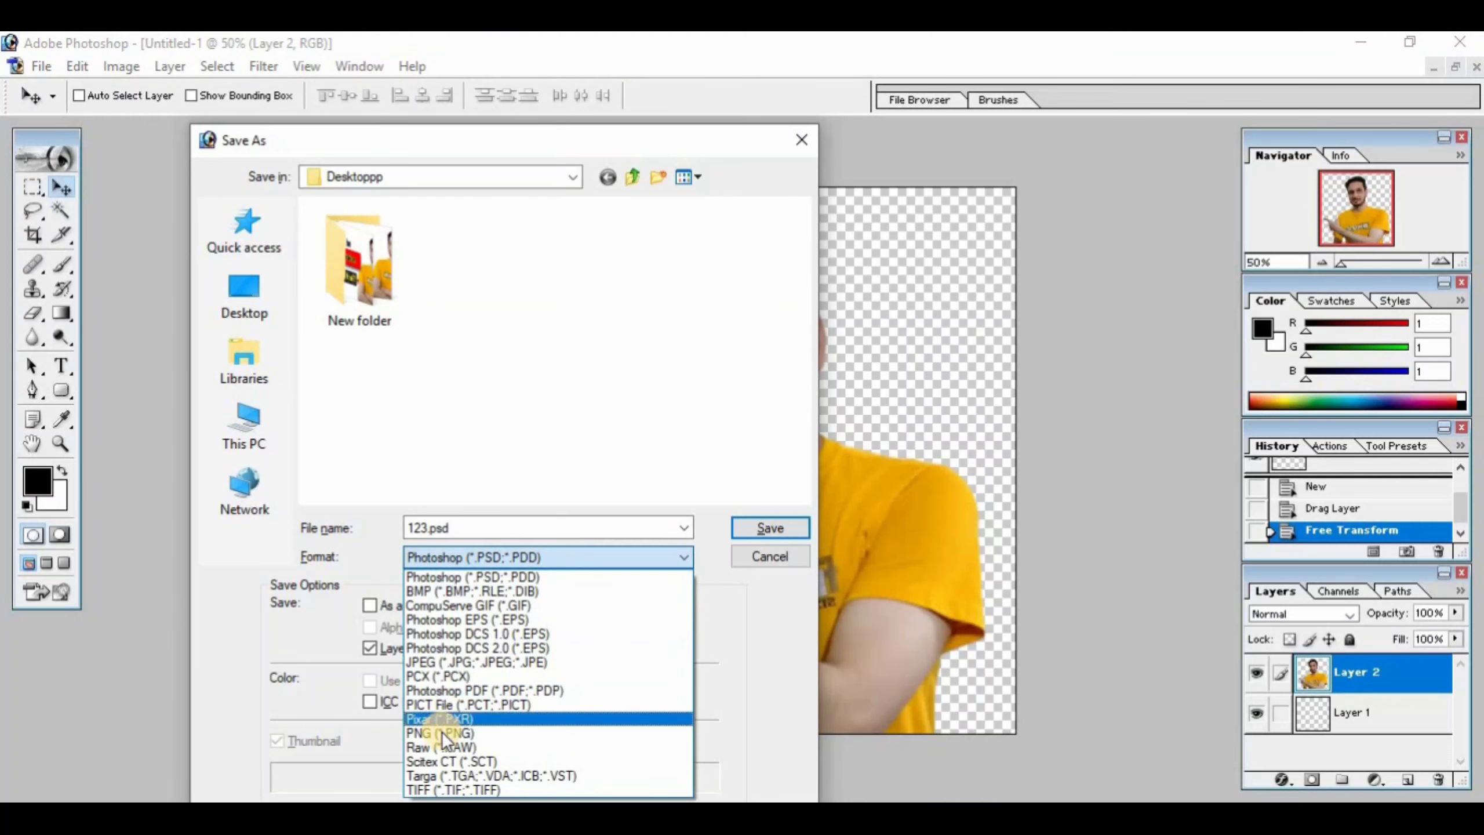
left_click(456, 729)
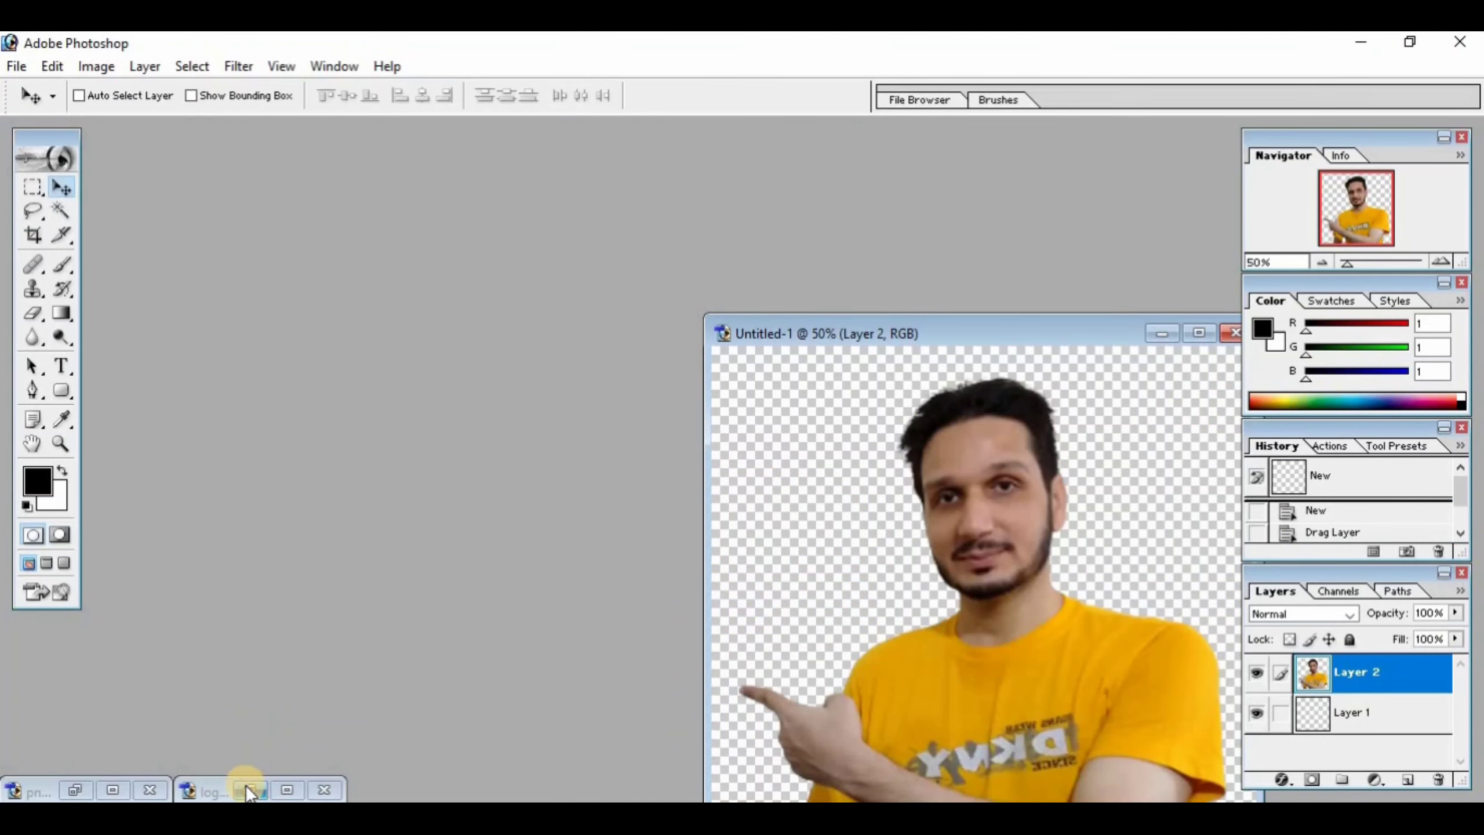
- Restore logo.jpg and maximize it to examine its opaque background
left_click(249, 790)
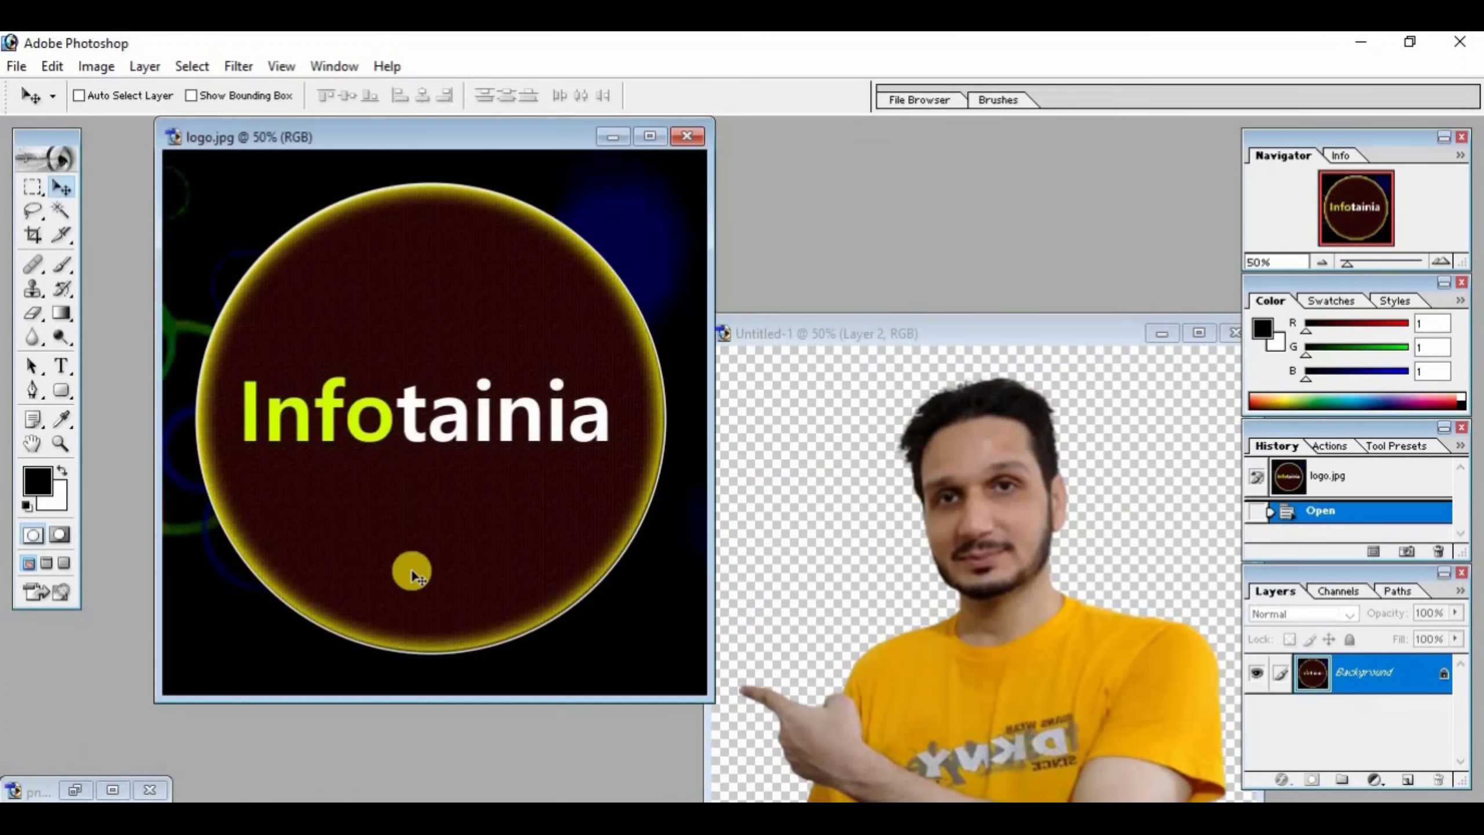
left_click(647, 139)
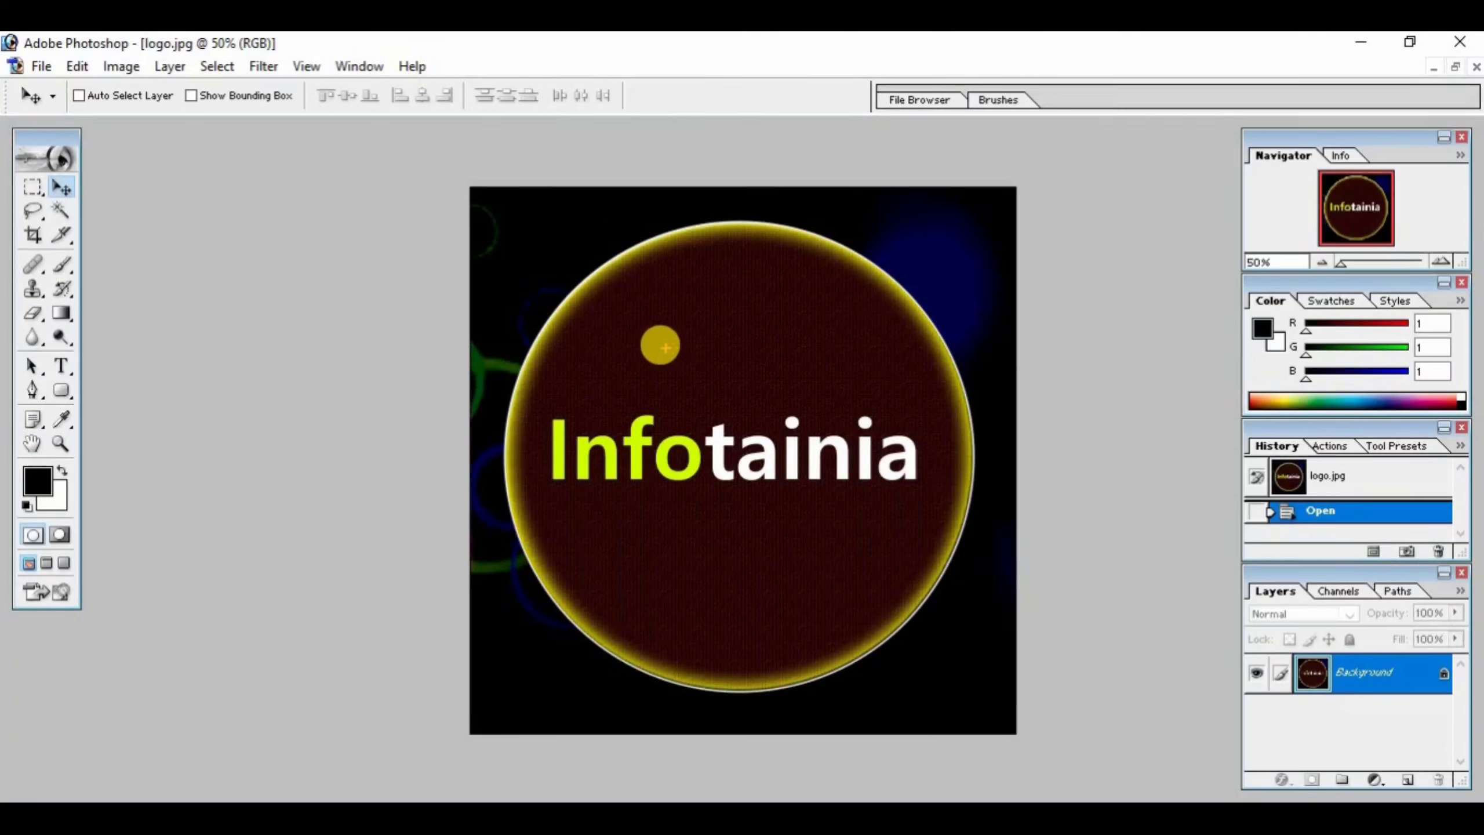
mouse_move(661, 344)
left_mouse_down()
mouse_move(693, 347)
mouse_move(752, 297)
mouse_move(698, 302)
mouse_move(745, 270)
left_mouse_up()
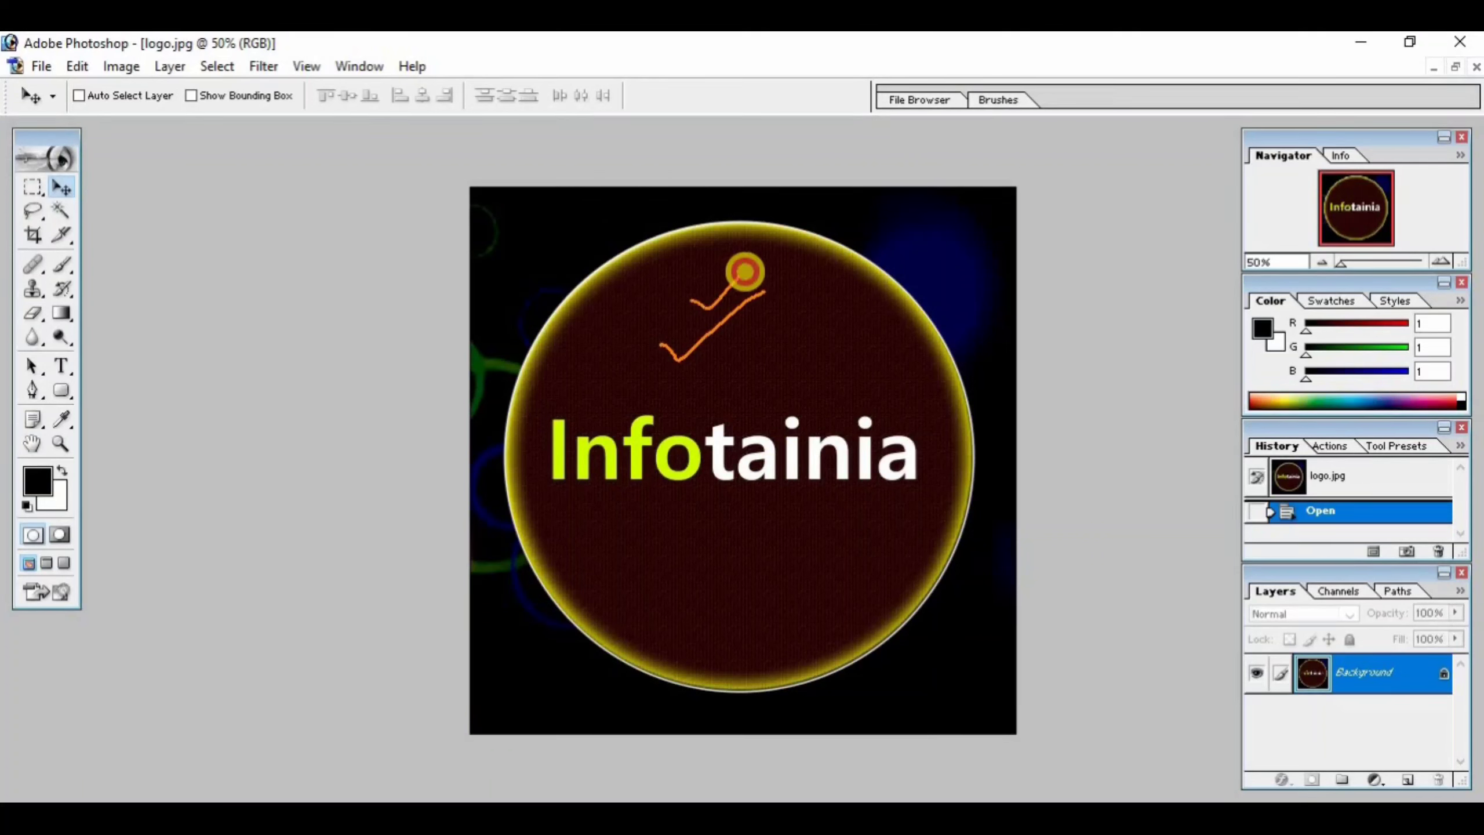
left_click_drag(863, 225, 885, 237)
left_click_drag(765, 560, 876, 528)
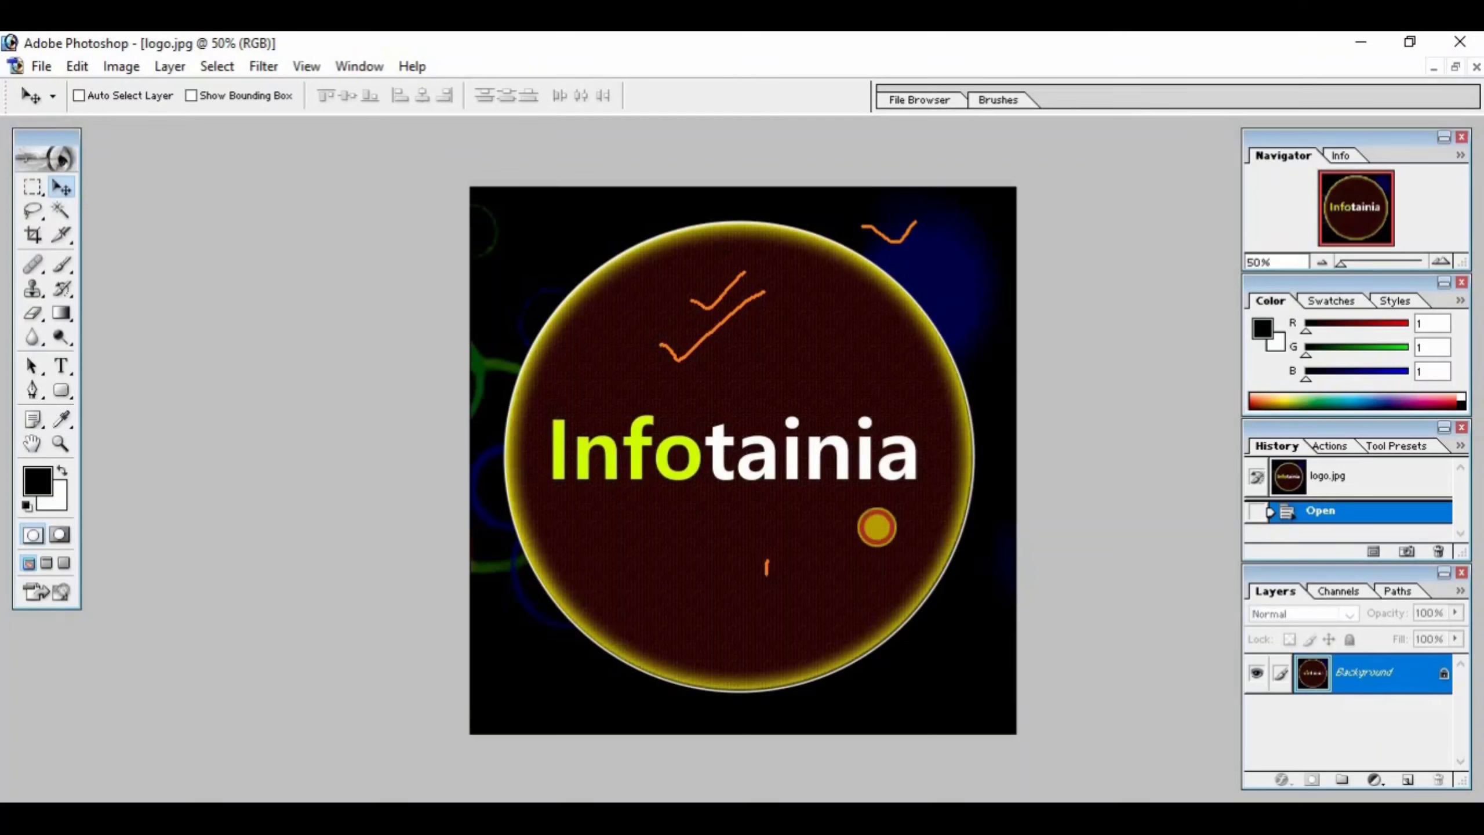
left_click_drag(886, 696, 987, 617)
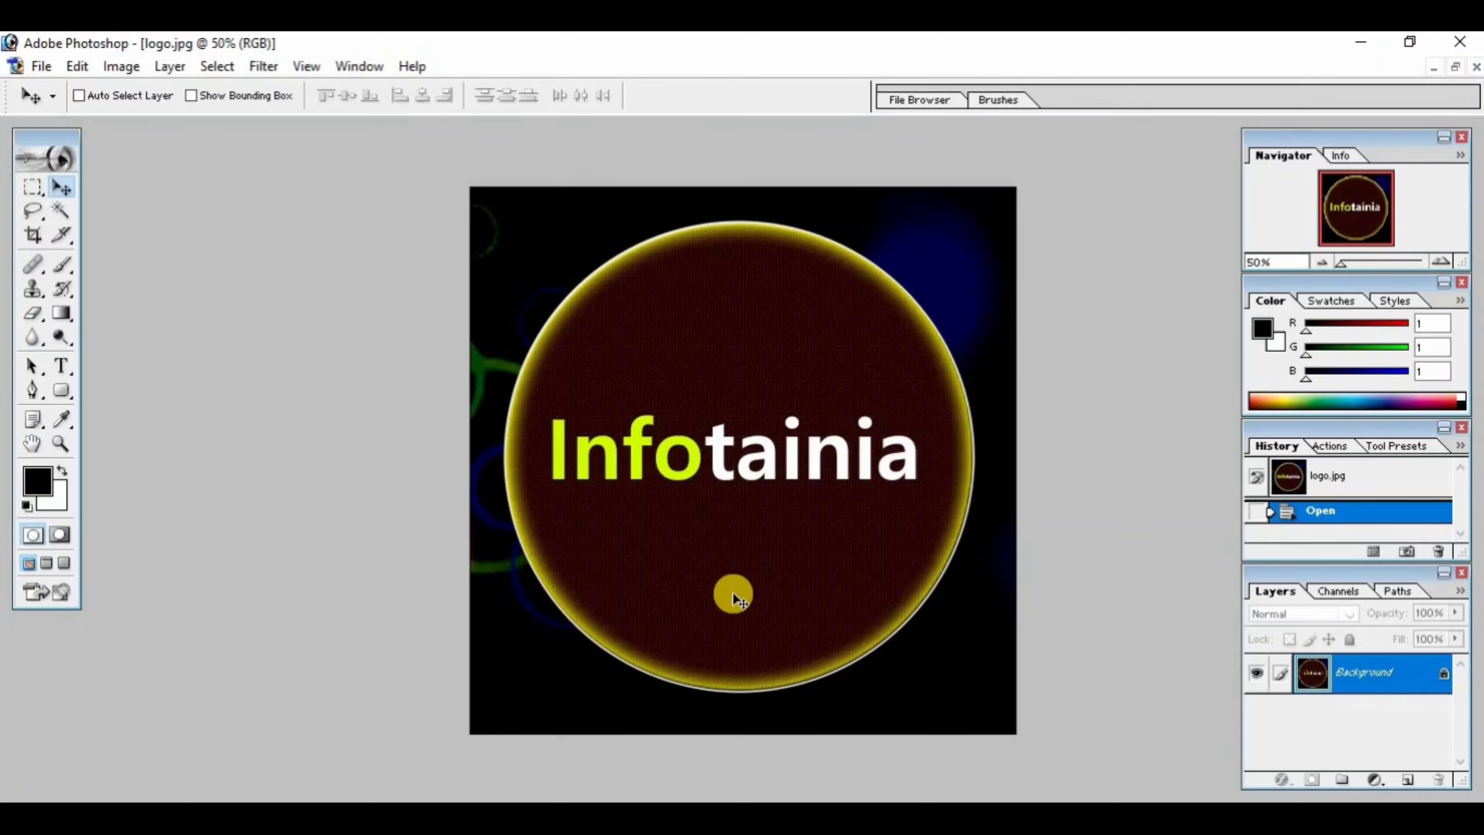
- Switch from logo.jpg to the minimized png.png and maximize it to examine the Infotainia text on its transparent background
left_click(1457, 69)
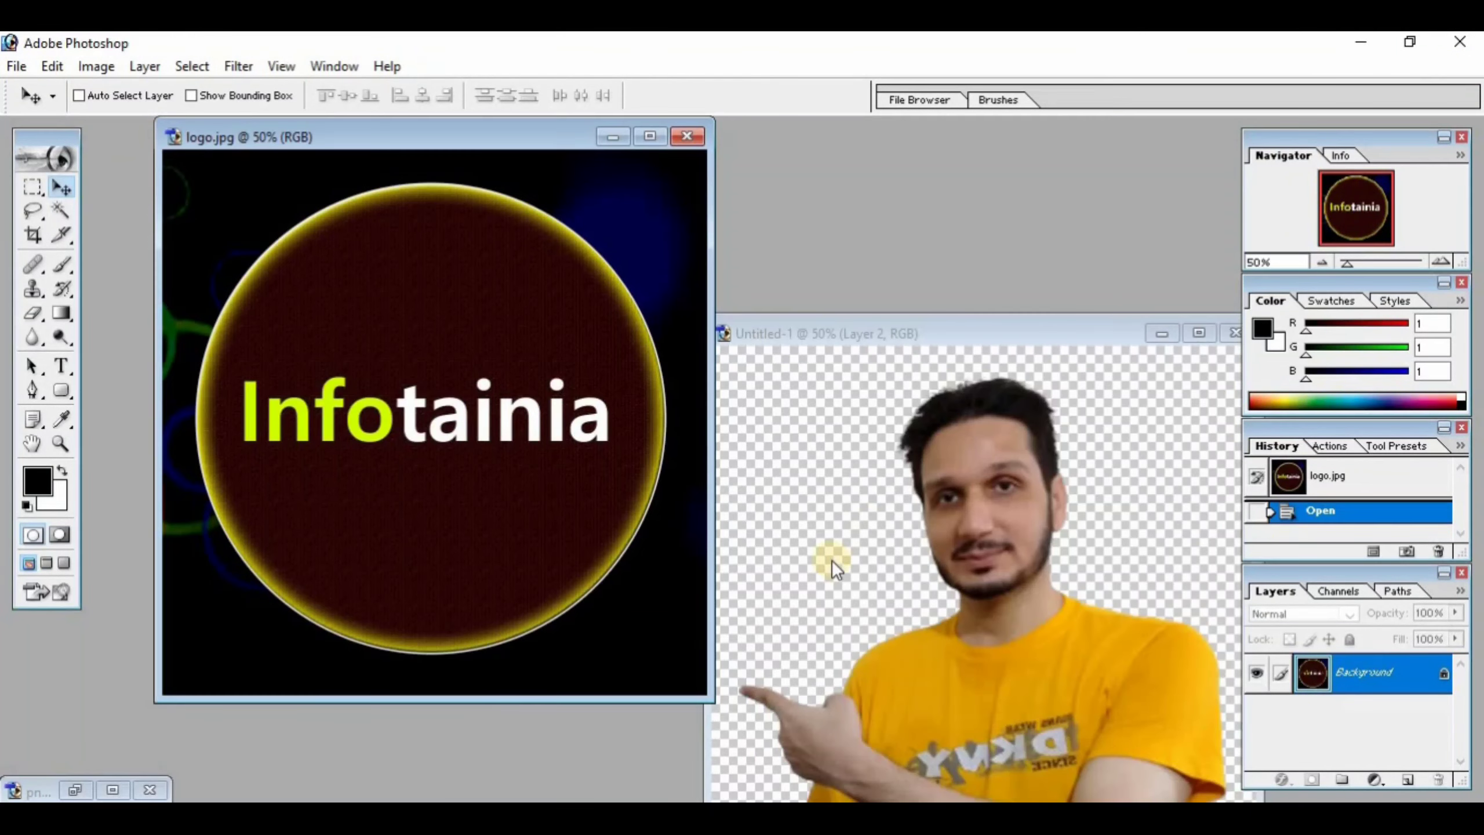
left_click(147, 784)
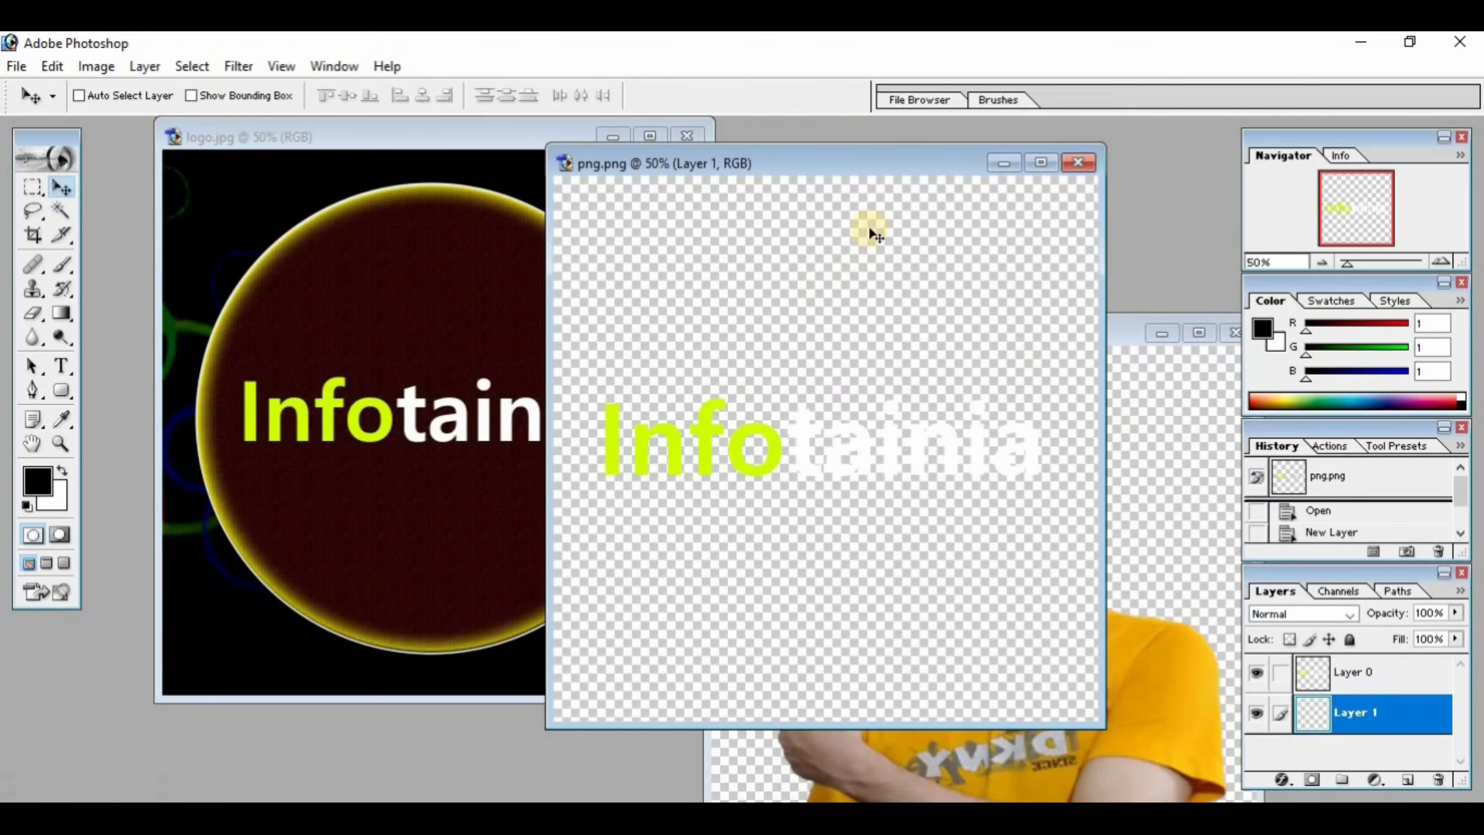
double_click(885, 164)
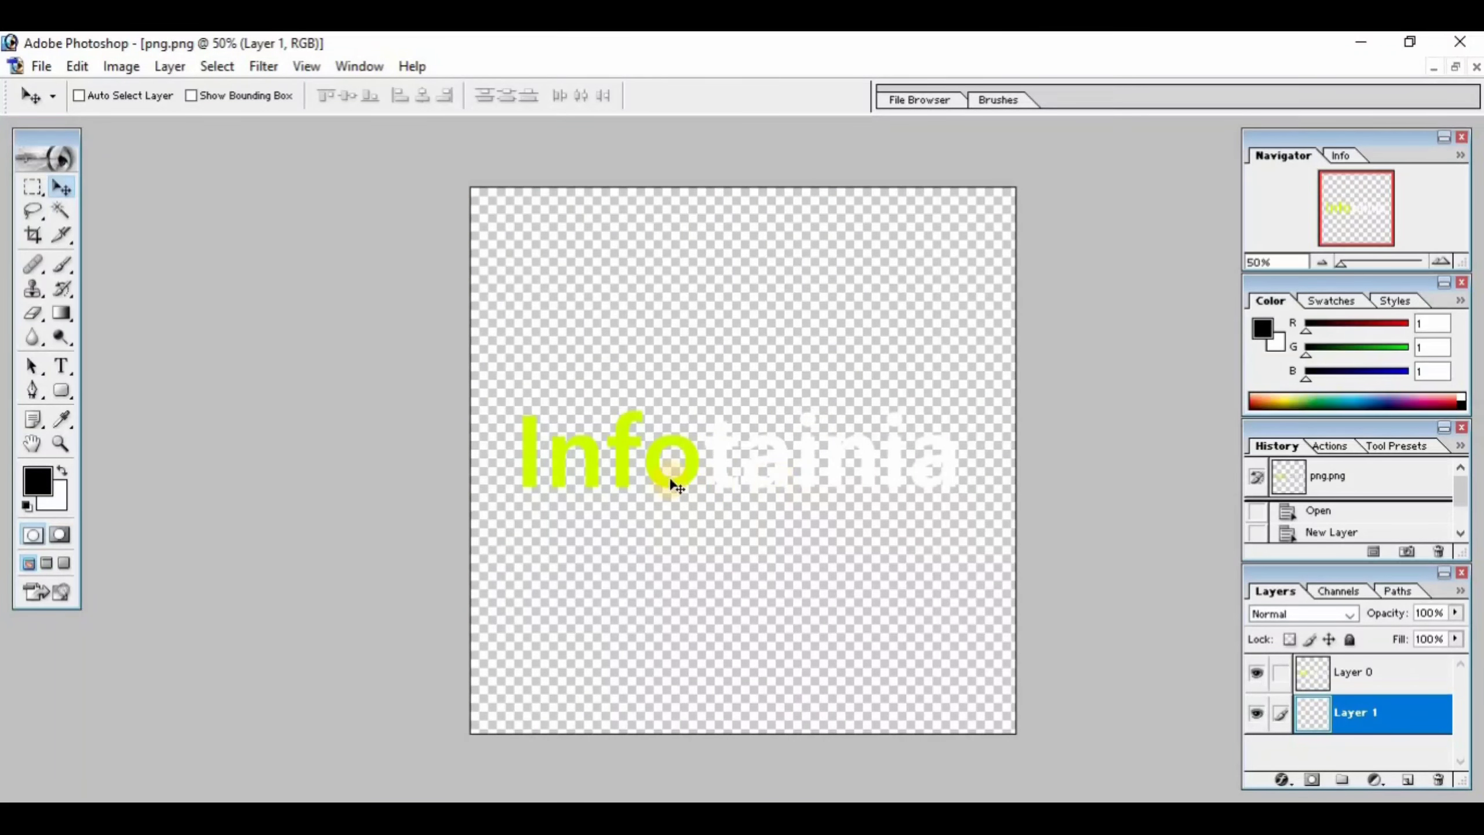
left_click_drag(487, 374, 694, 519)
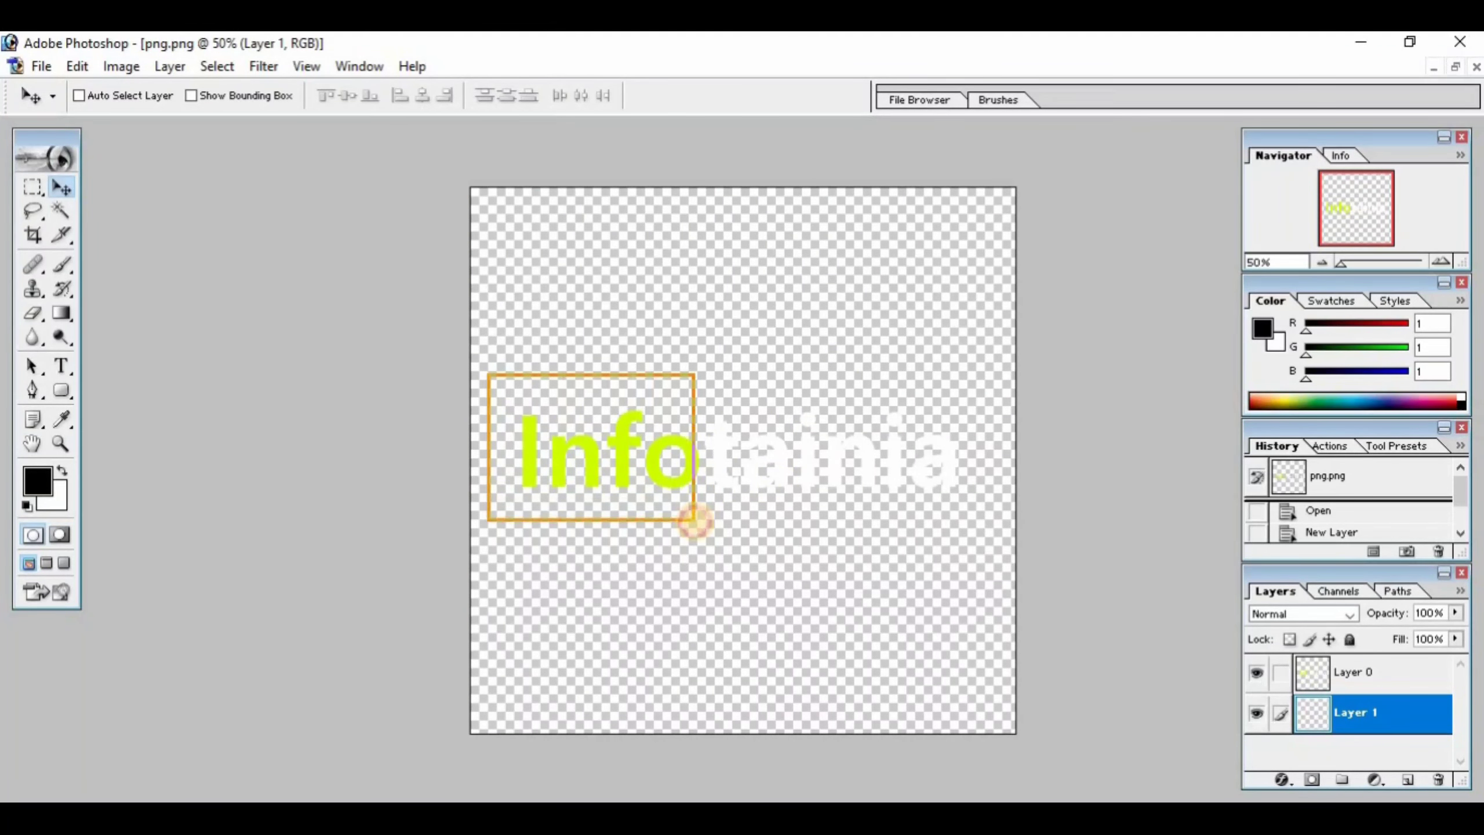
left_click_drag(983, 349, 700, 575)
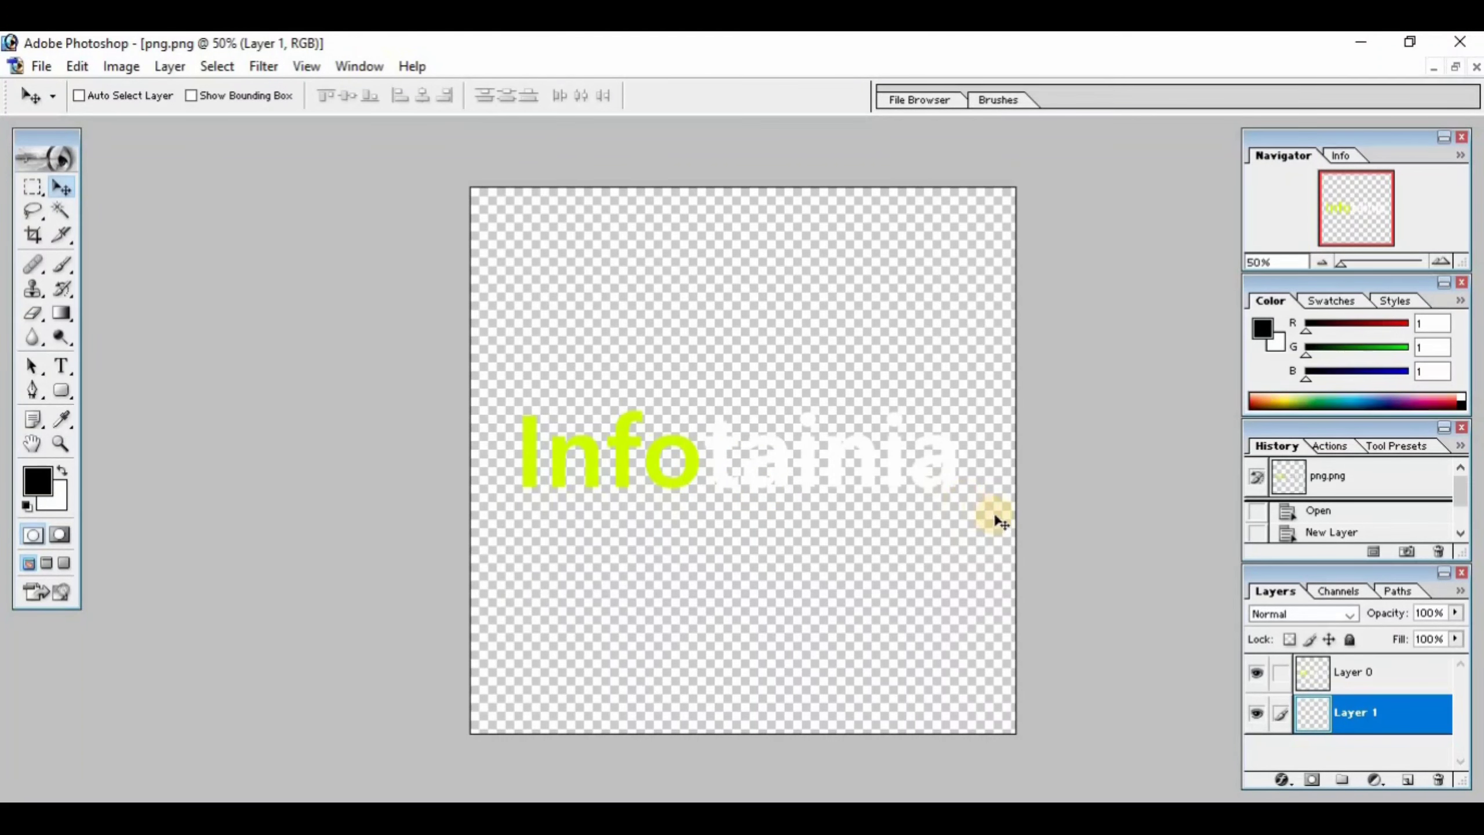
- Draw a black rounded rectangle with a 10 px radius as a full-width band behind the Infotainia text
left_click(1255, 673)
left_click(62, 389)
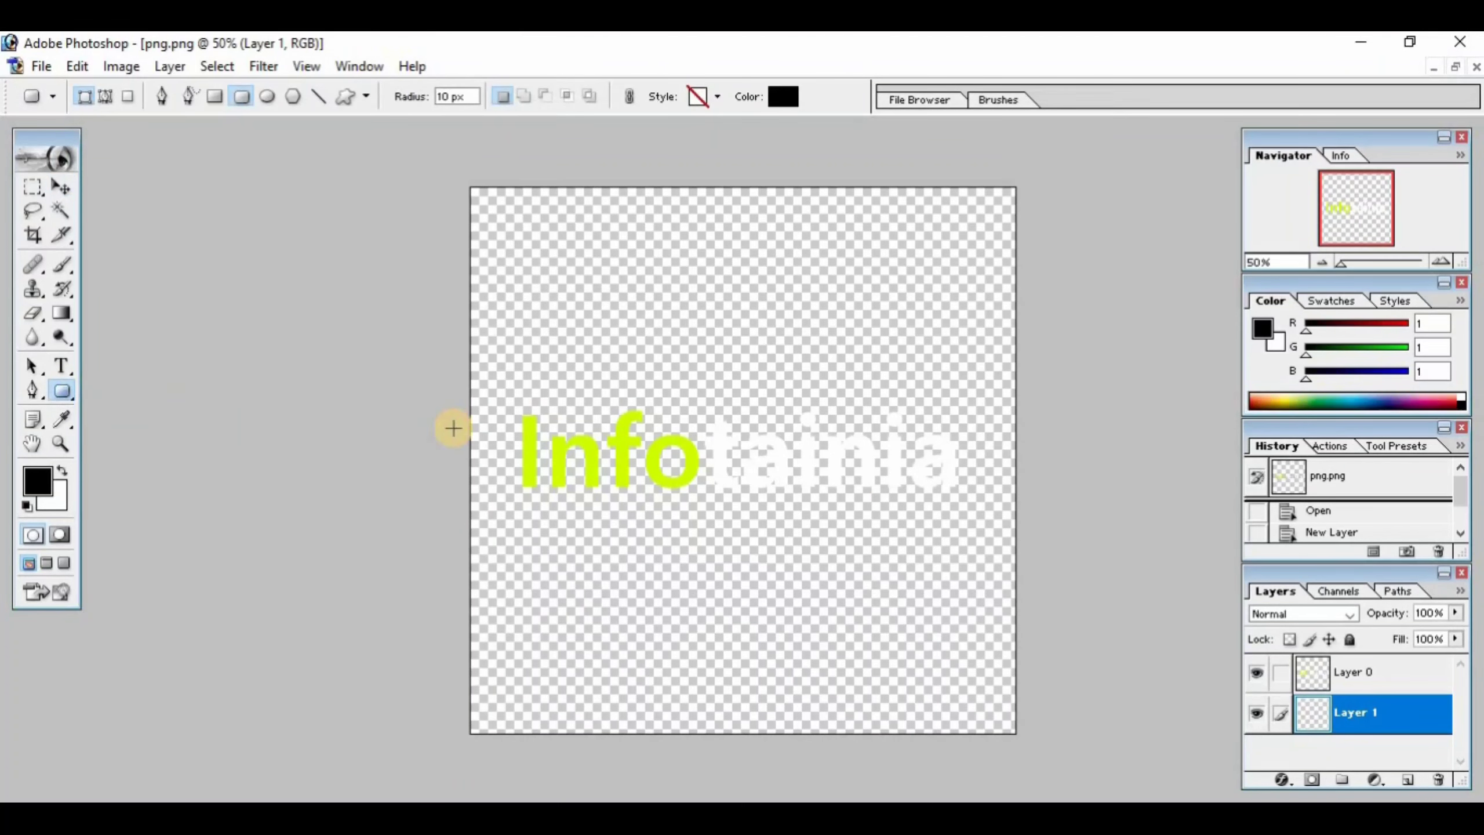
left_click_drag(450, 379, 729, 493)
left_click_drag(929, 520, 1051, 534)
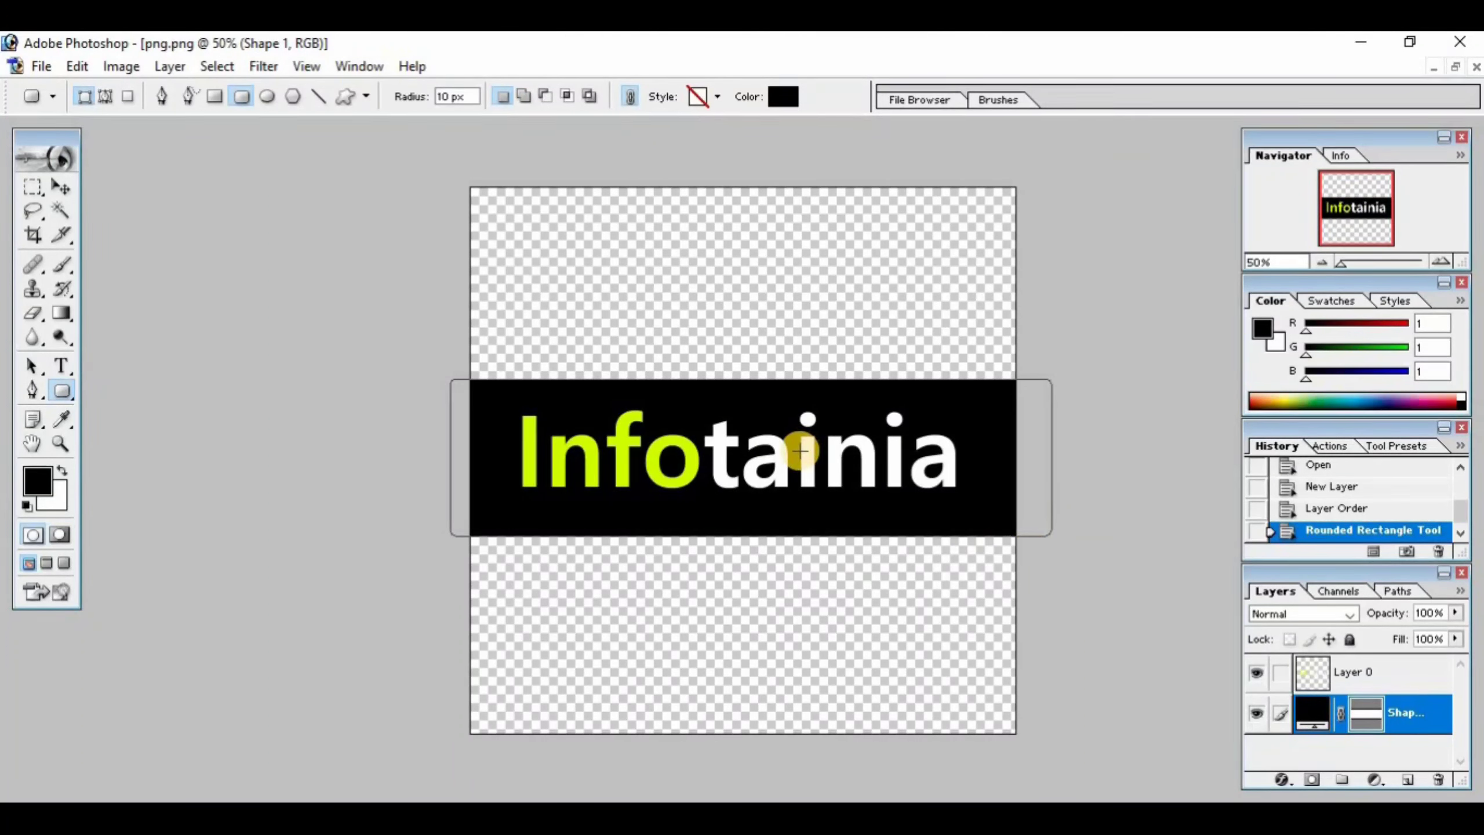
- Select Layer 0 and nudge the Infotainia text slightly left over the black band with the Move tool
left_click(61, 187)
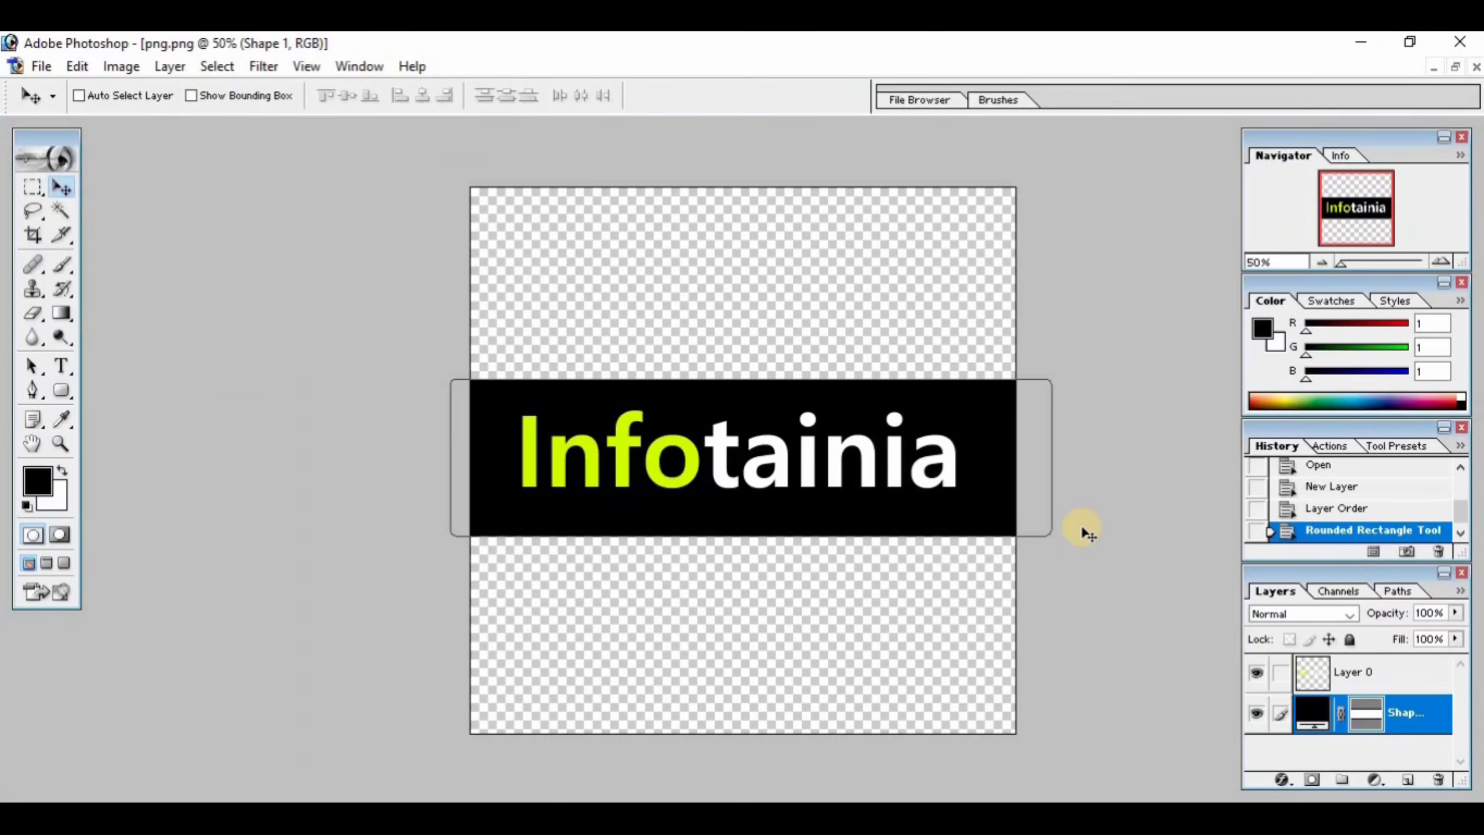
left_click(1319, 672)
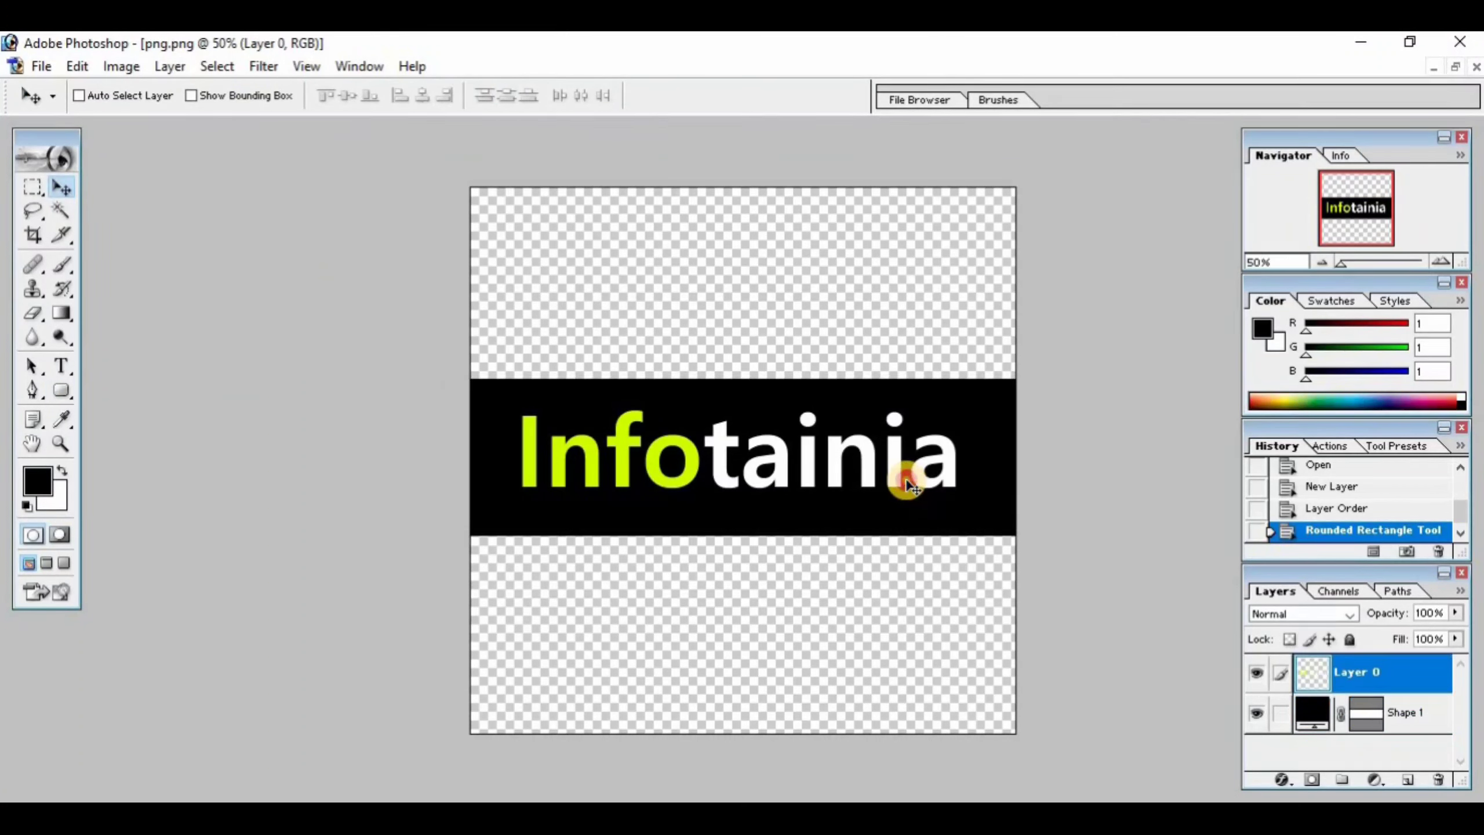
left_click_drag(902, 478, 897, 478)
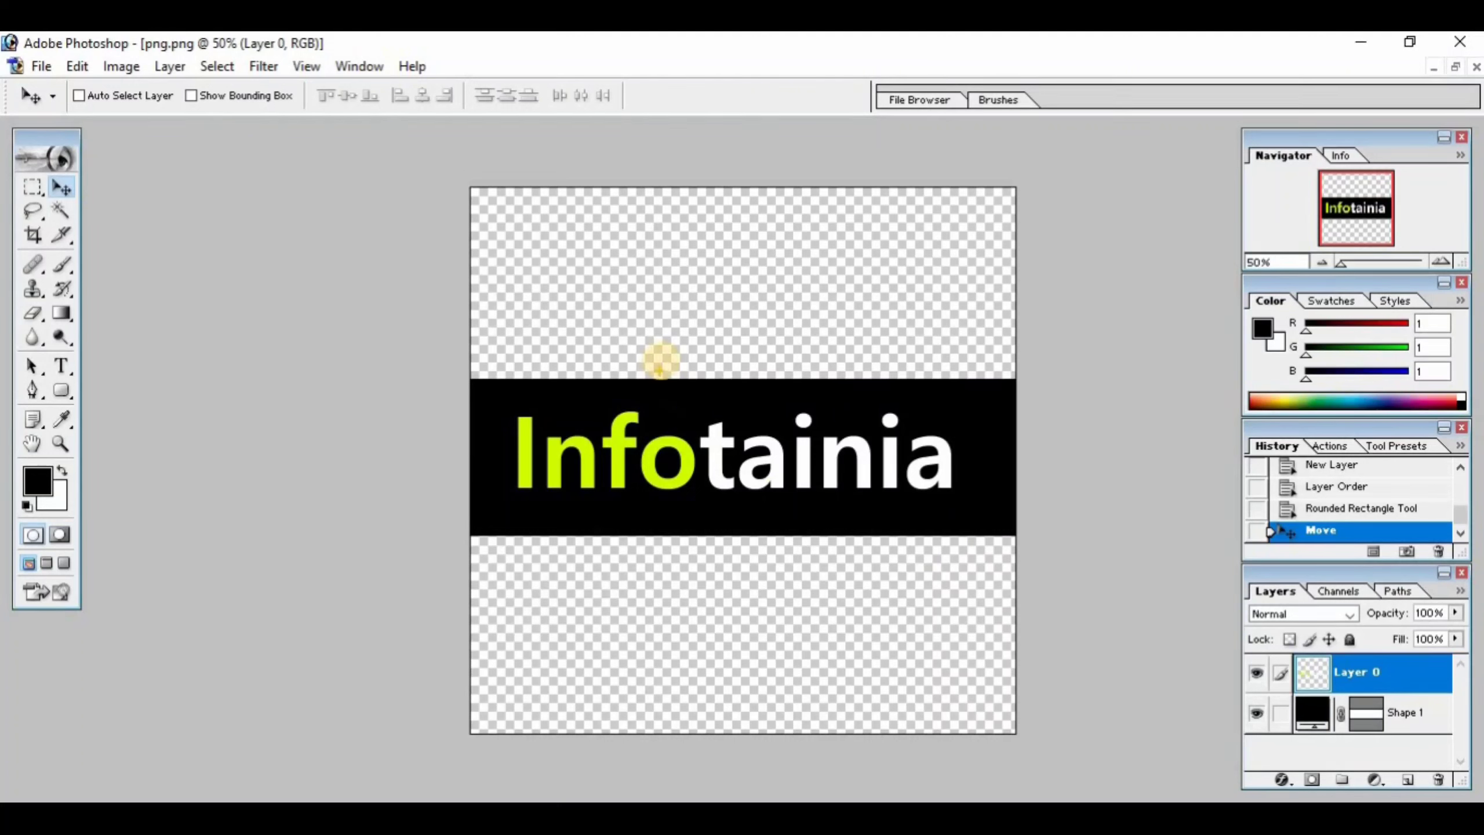
left_click_drag(459, 179, 977, 325)
left_click_drag(471, 555, 927, 660)
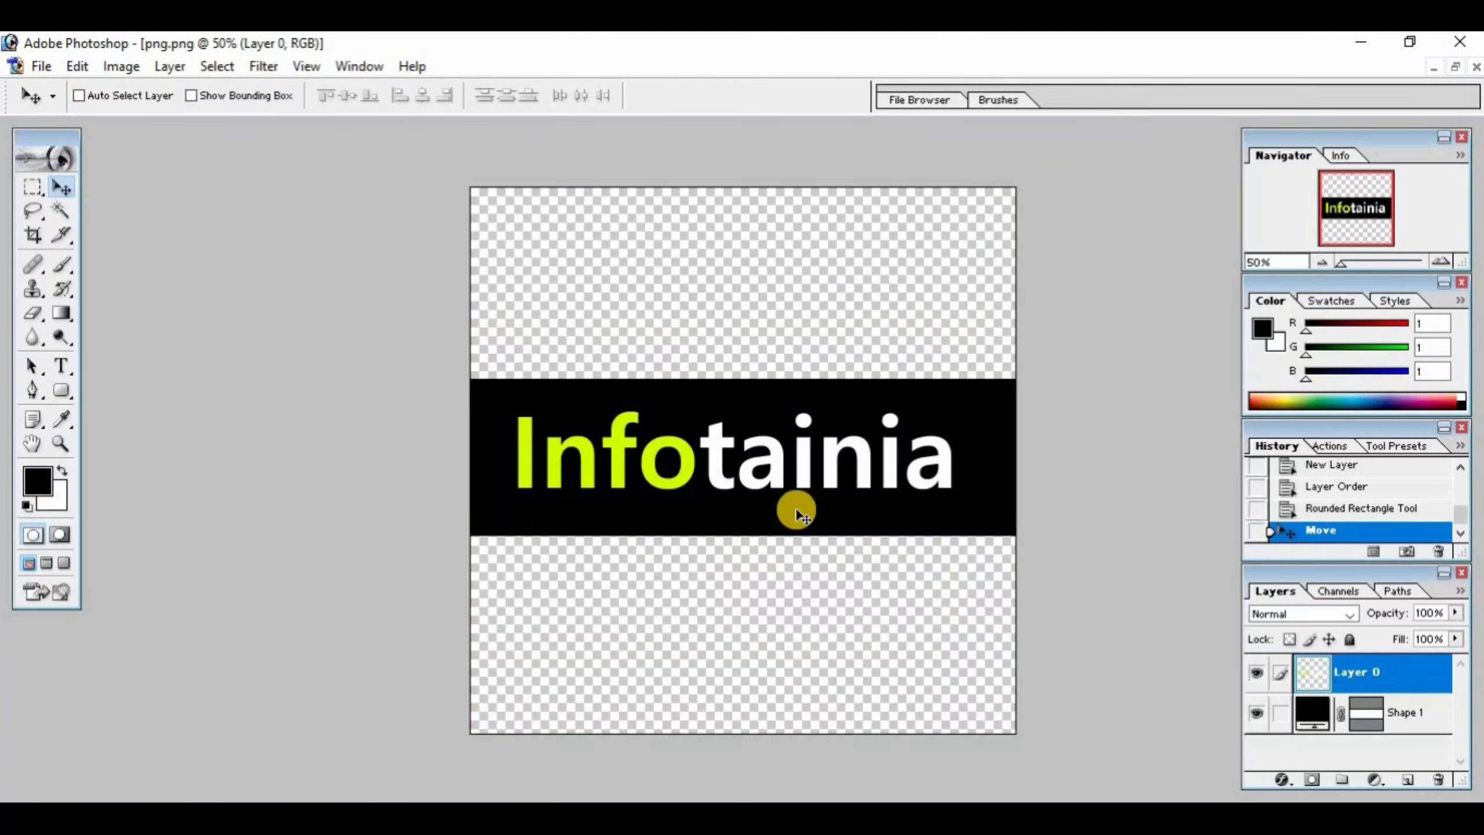
mouse_move(458, 166)
left_mouse_down()
mouse_move(793, 508)
mouse_move(1066, 706)
mouse_move(1087, 755)
left_mouse_up()
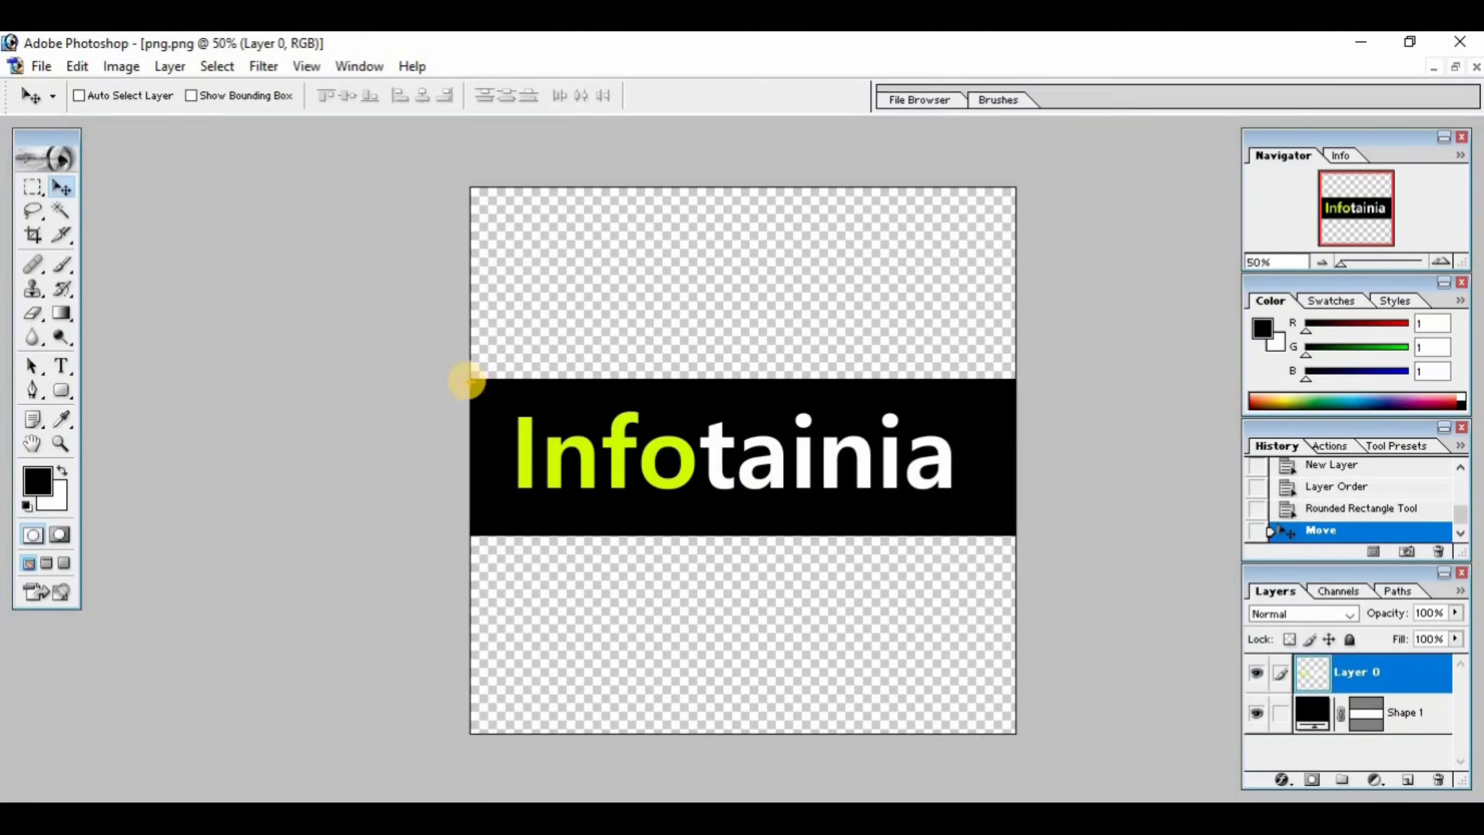
mouse_move(469, 379)
left_mouse_down()
mouse_move(678, 457)
mouse_move(1006, 534)
left_mouse_up()
left_click_drag(752, 304, 910, 242)
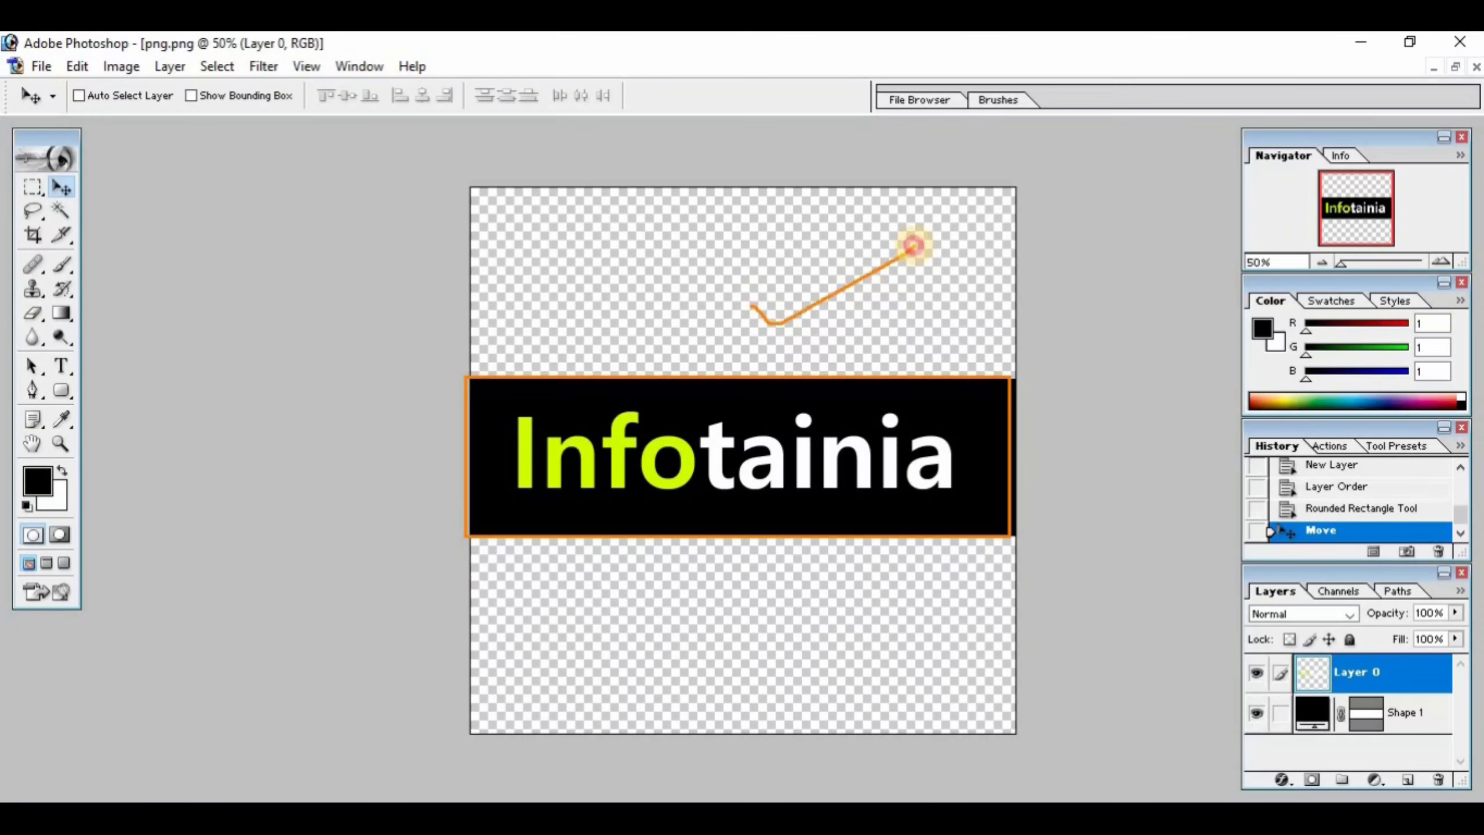
mouse_move(654, 634)
left_mouse_down()
mouse_move(663, 664)
mouse_move(835, 623)
left_mouse_up()
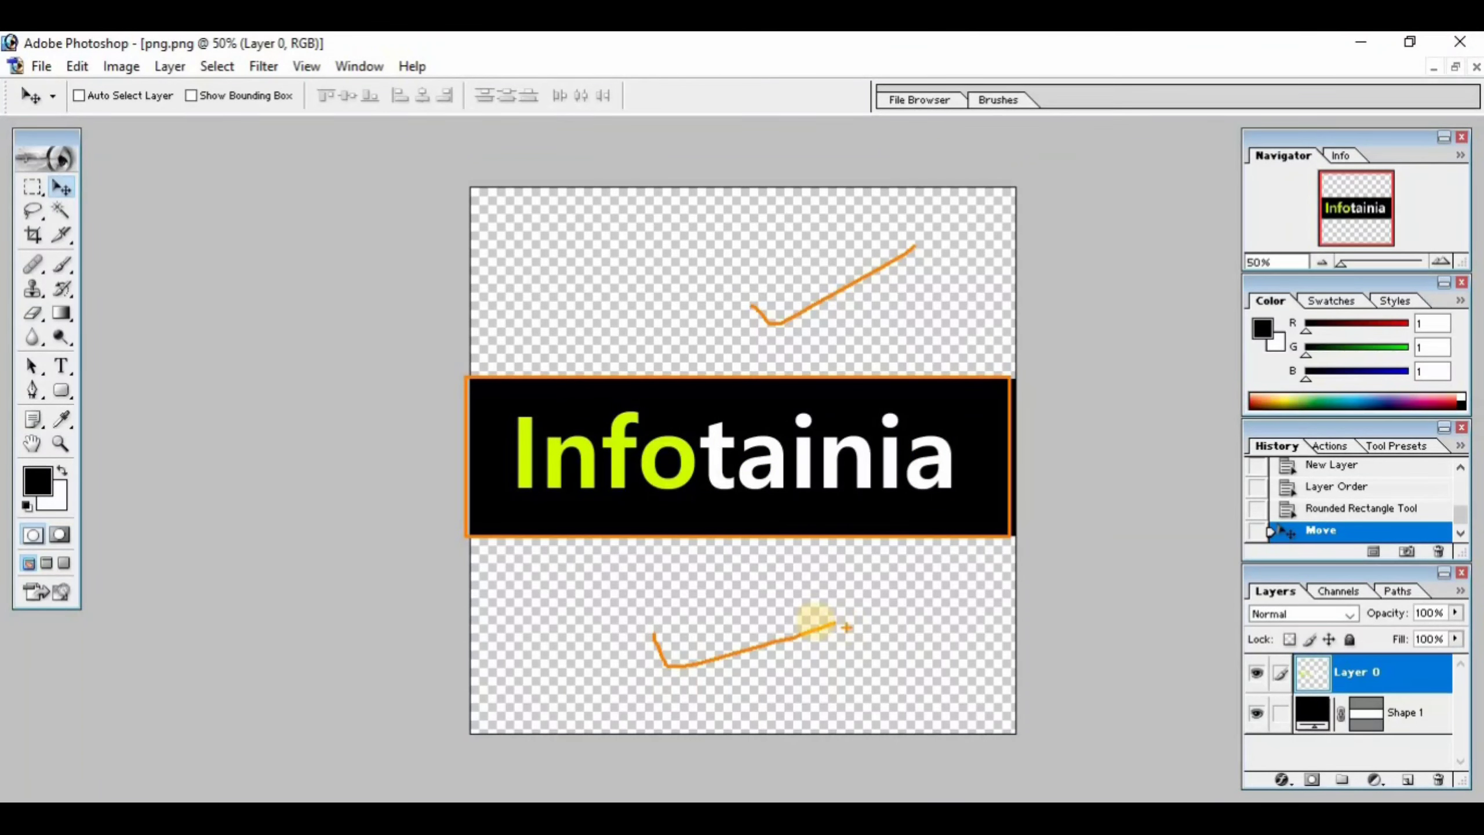
left_click_drag(710, 609, 842, 601)
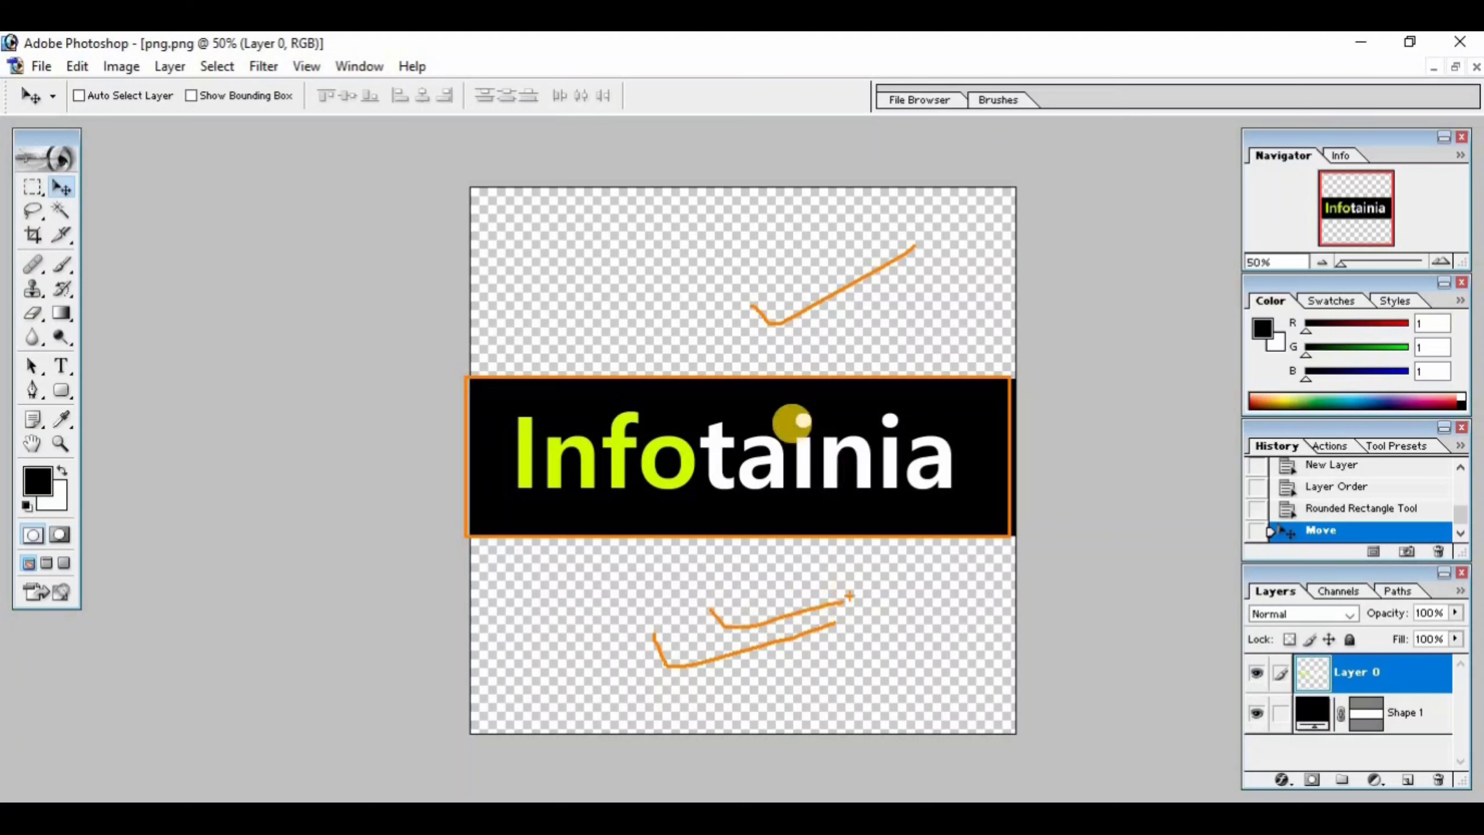
mouse_move(764, 284)
left_mouse_down()
mouse_move(783, 293)
mouse_move(876, 240)
left_mouse_up()
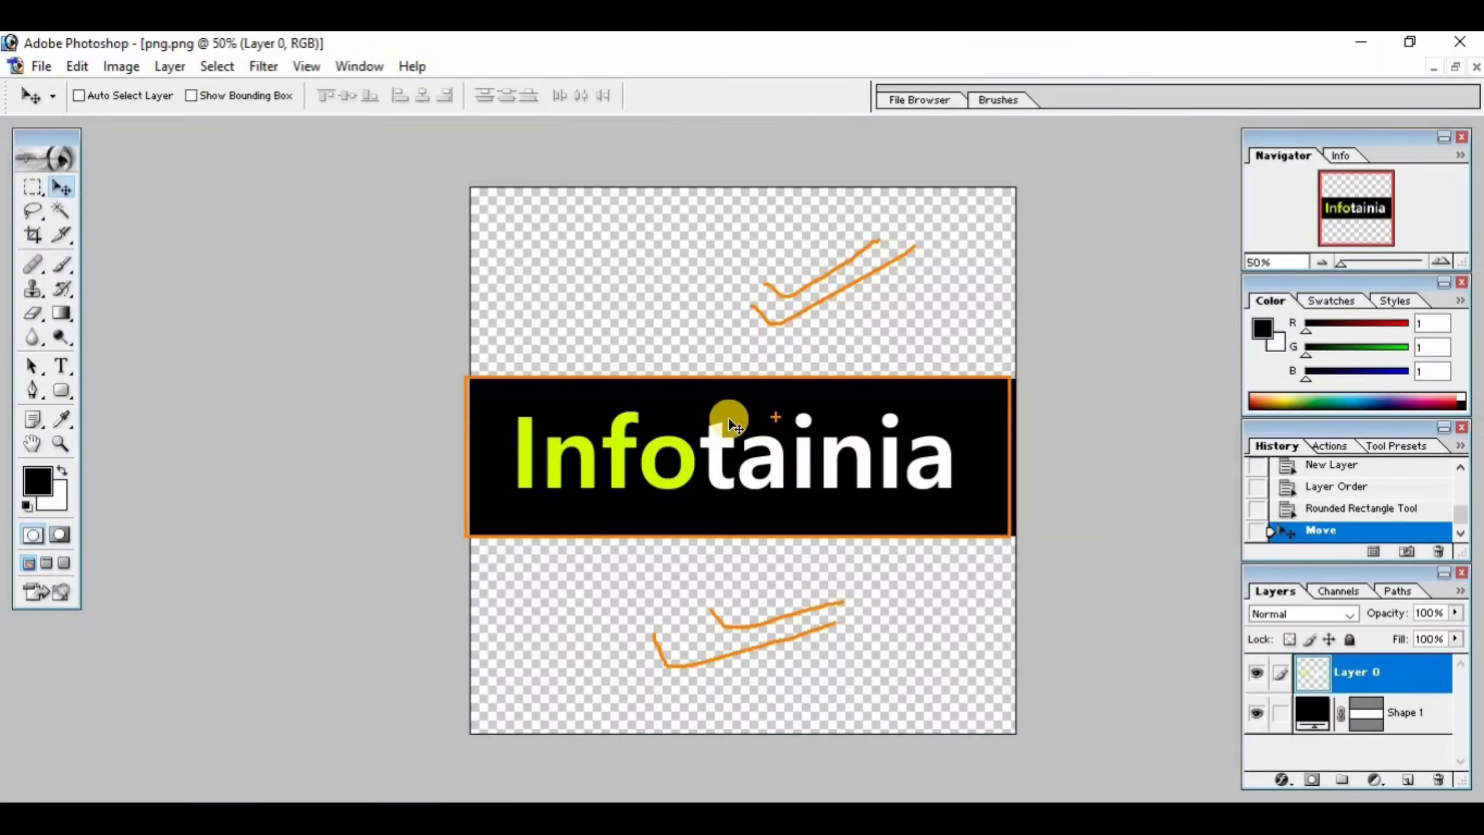
key("Escape")
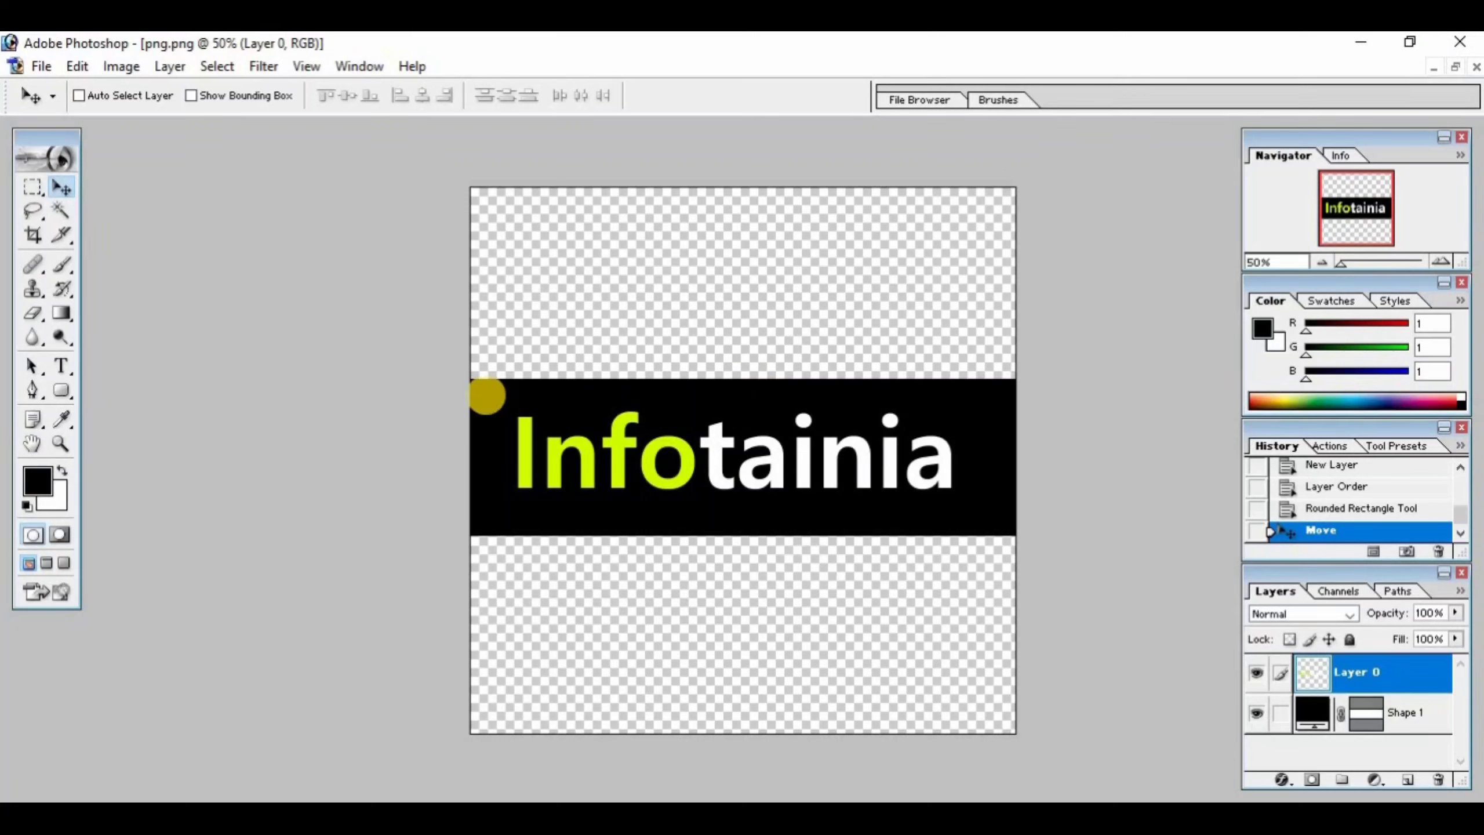
mouse_move(457, 372)
left_mouse_down()
mouse_move(686, 467)
mouse_move(841, 499)
left_mouse_up()
left_click_drag(924, 528, 1033, 551)
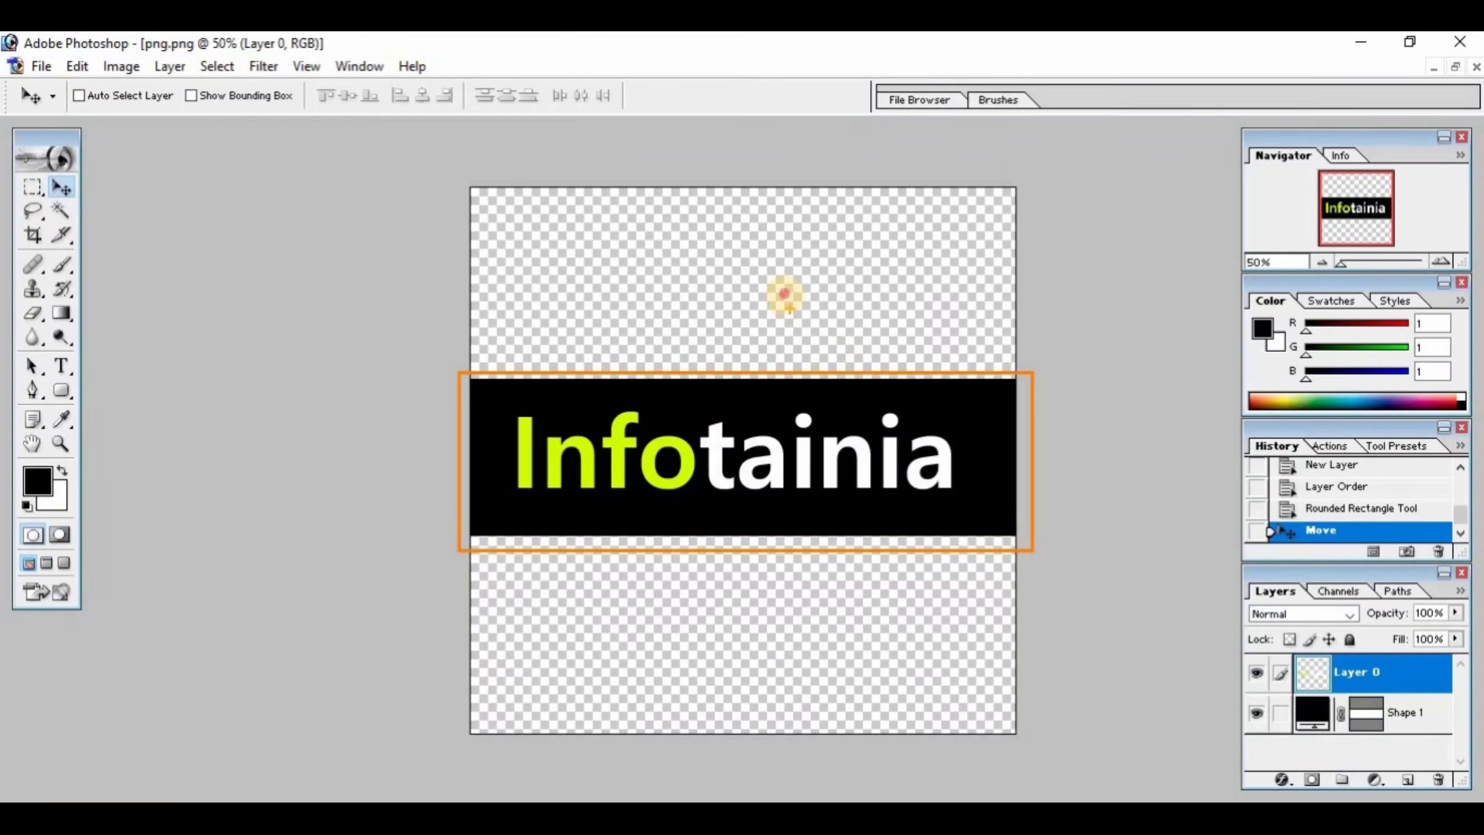
left_click_drag(785, 294, 940, 228)
left_click_drag(731, 653, 963, 593)
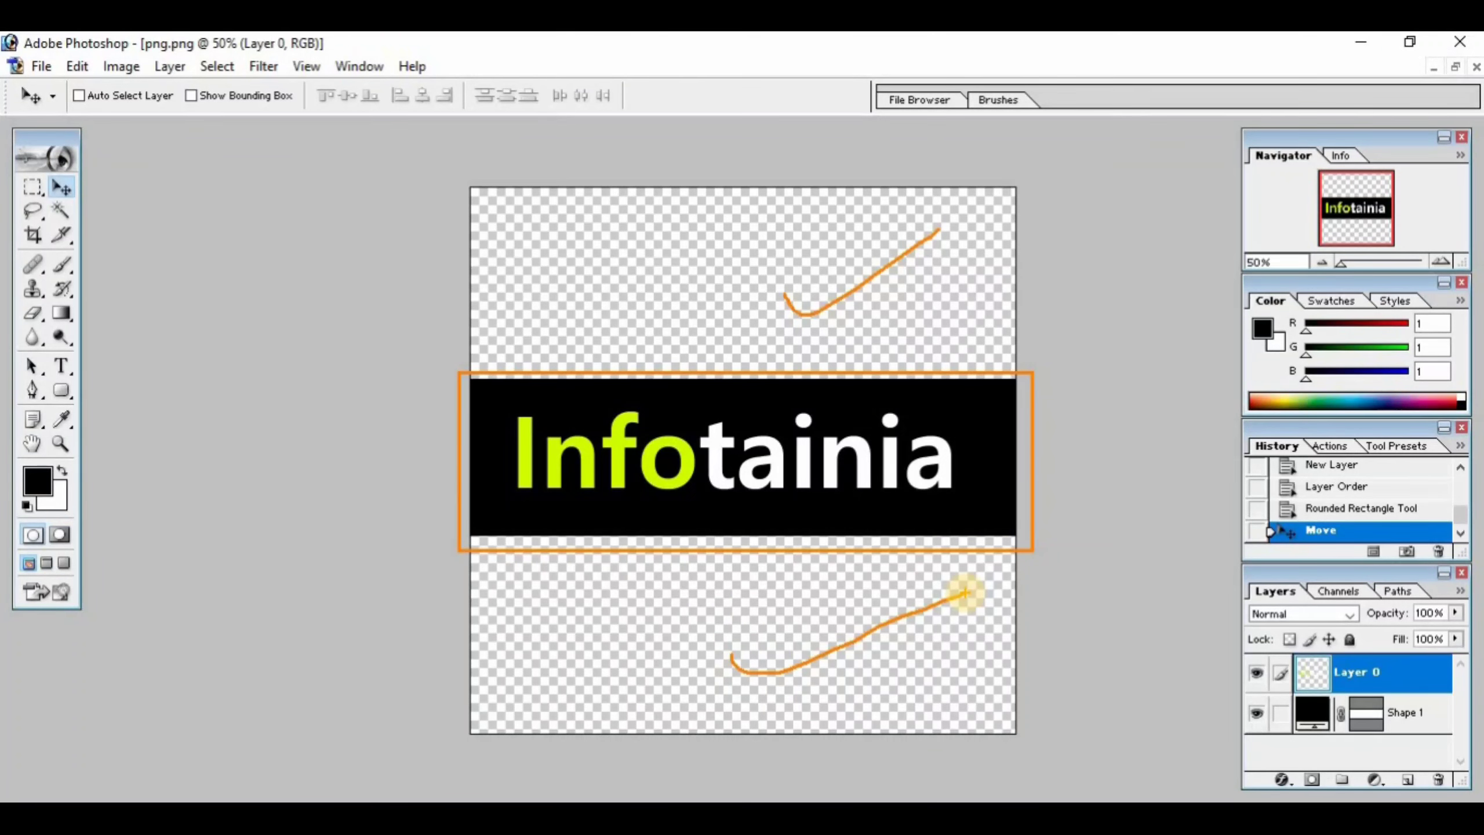
key("ctrl+z")
key("ctrl+z")
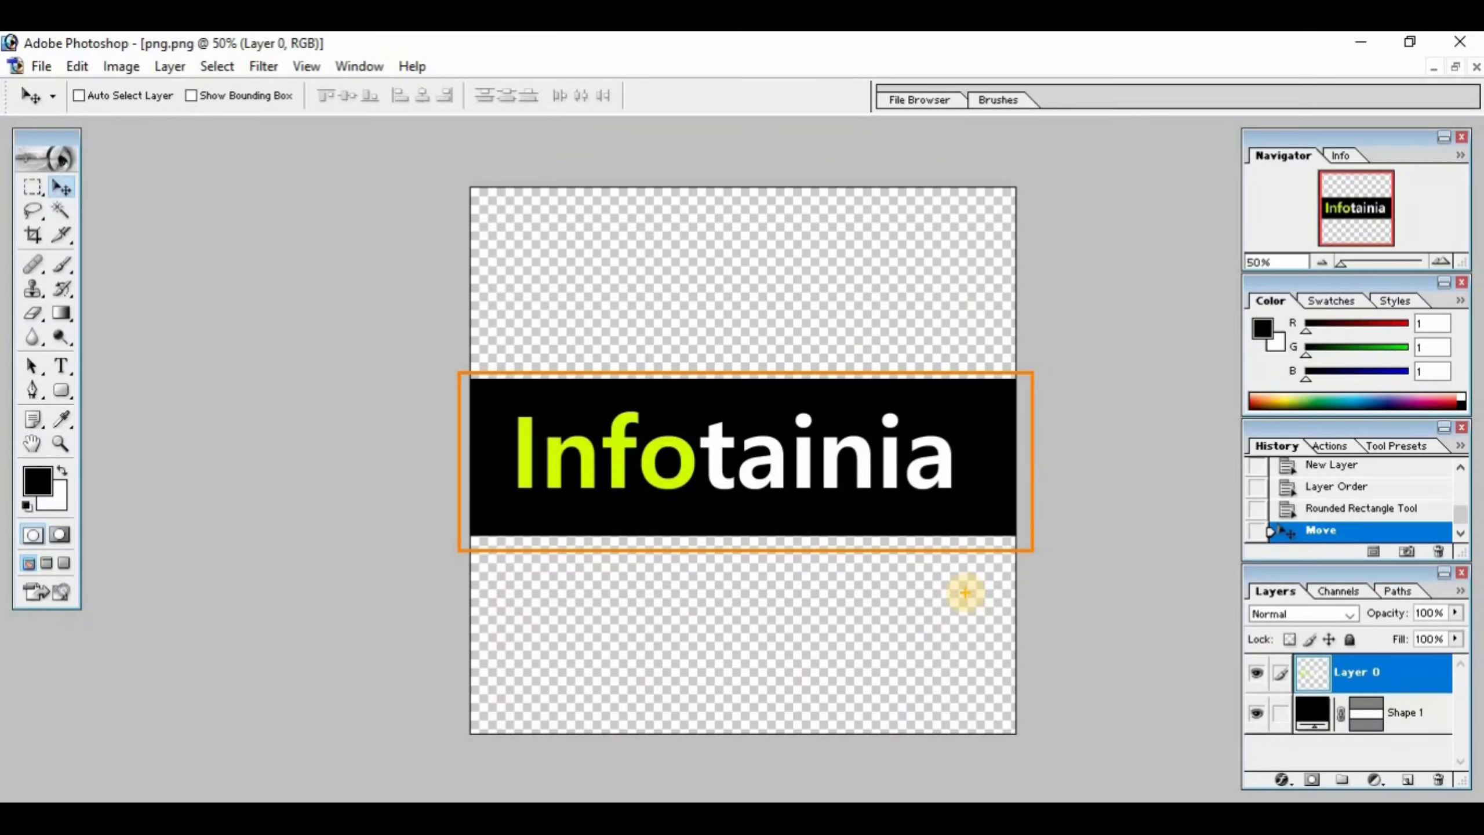
key("ctrl+z")
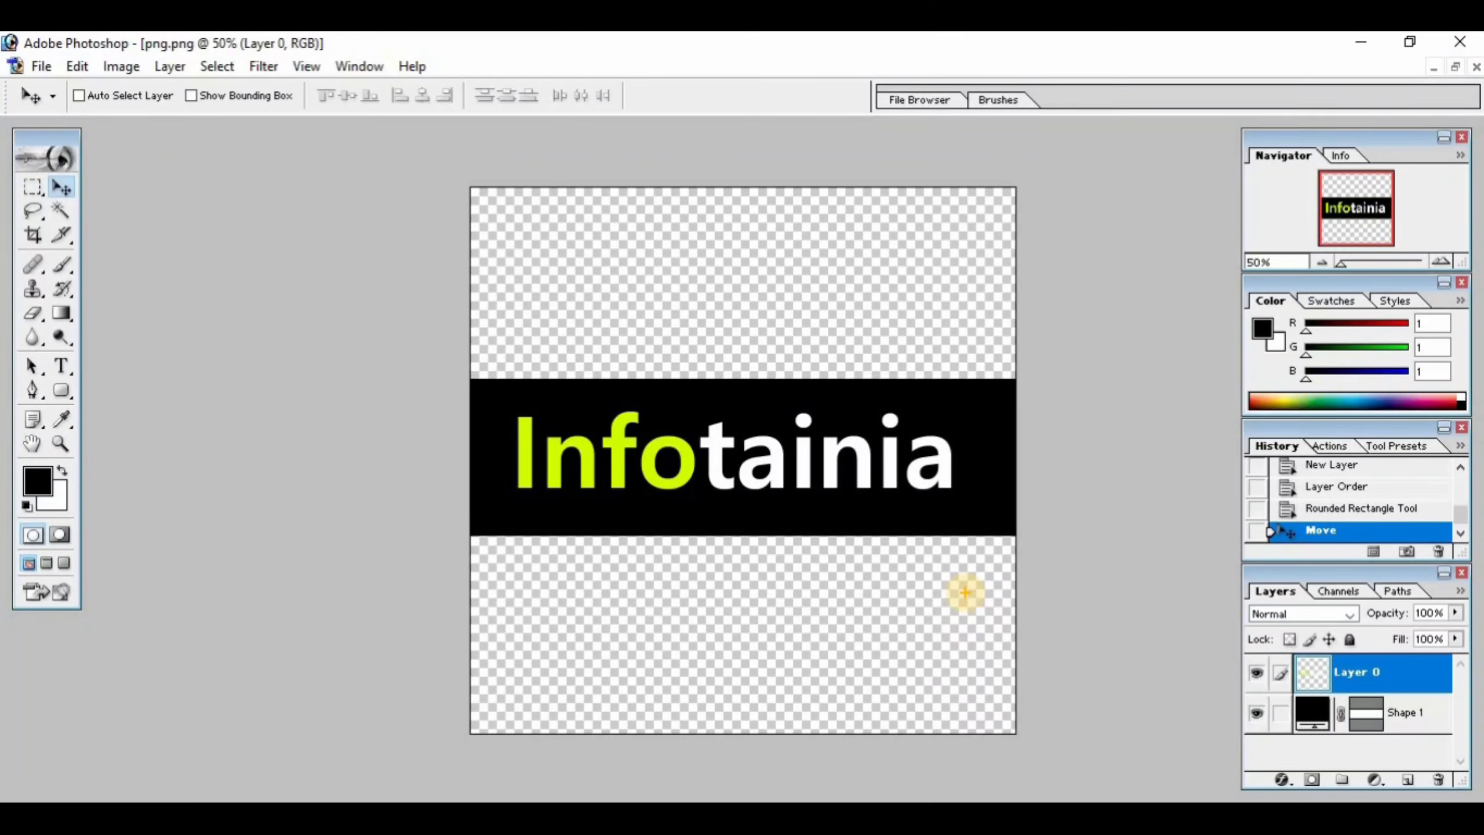
- Save a copy in the infotainia folder as serererrere.png in PNG format with interlacing set to None
key("ctrl+shift+s")
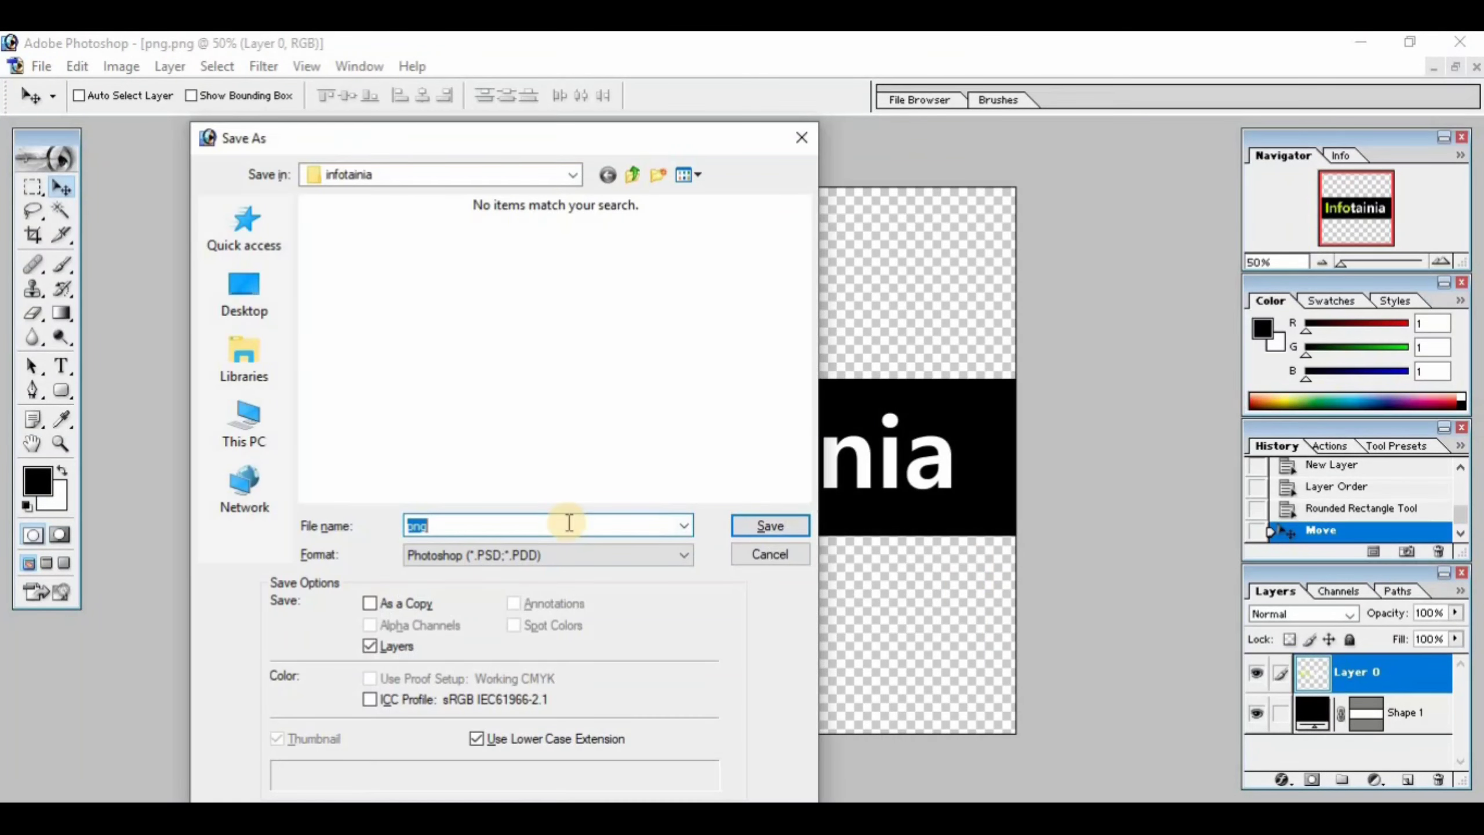
type("serererrere")
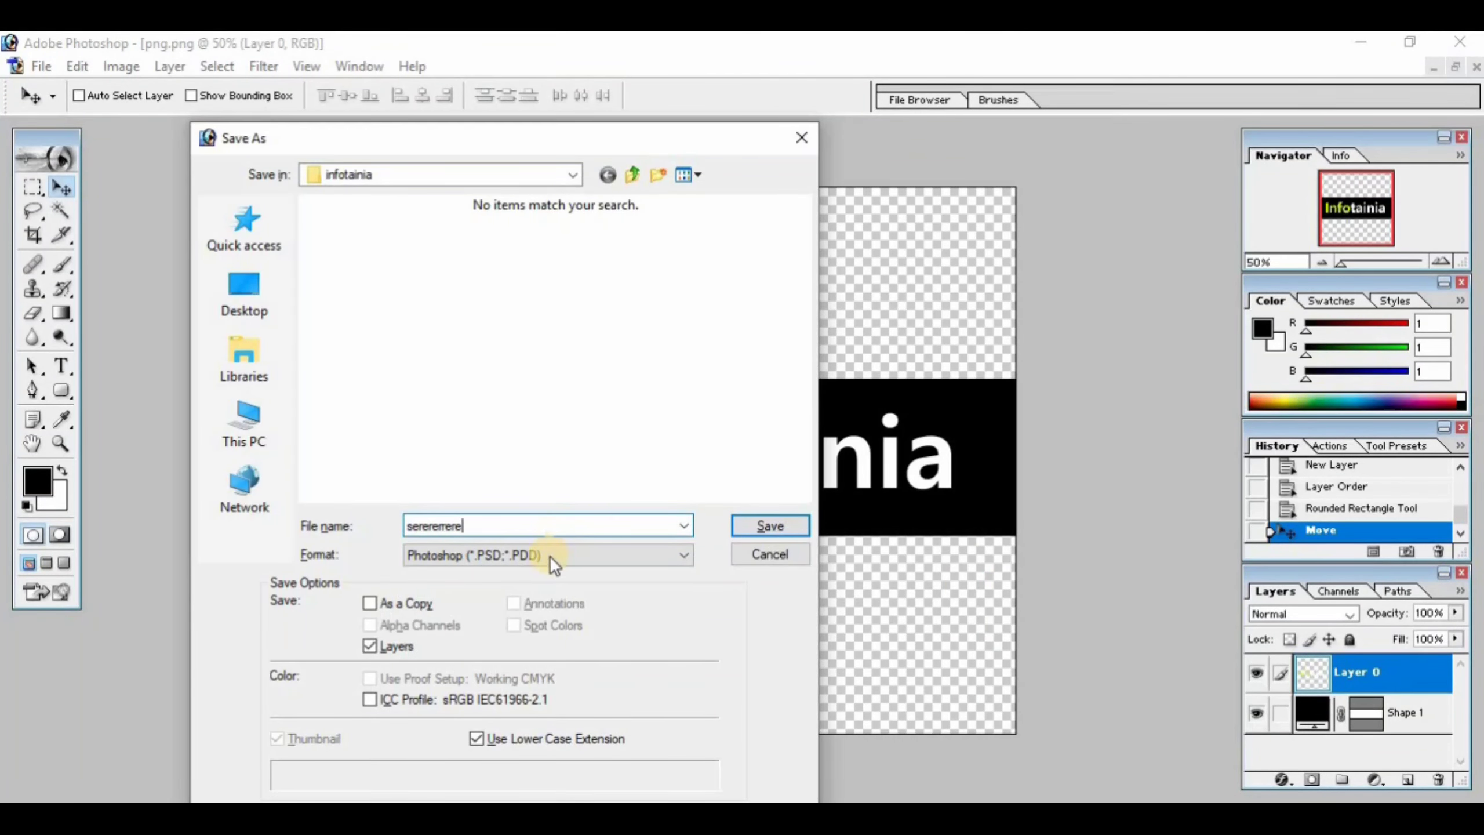
left_click(610, 561)
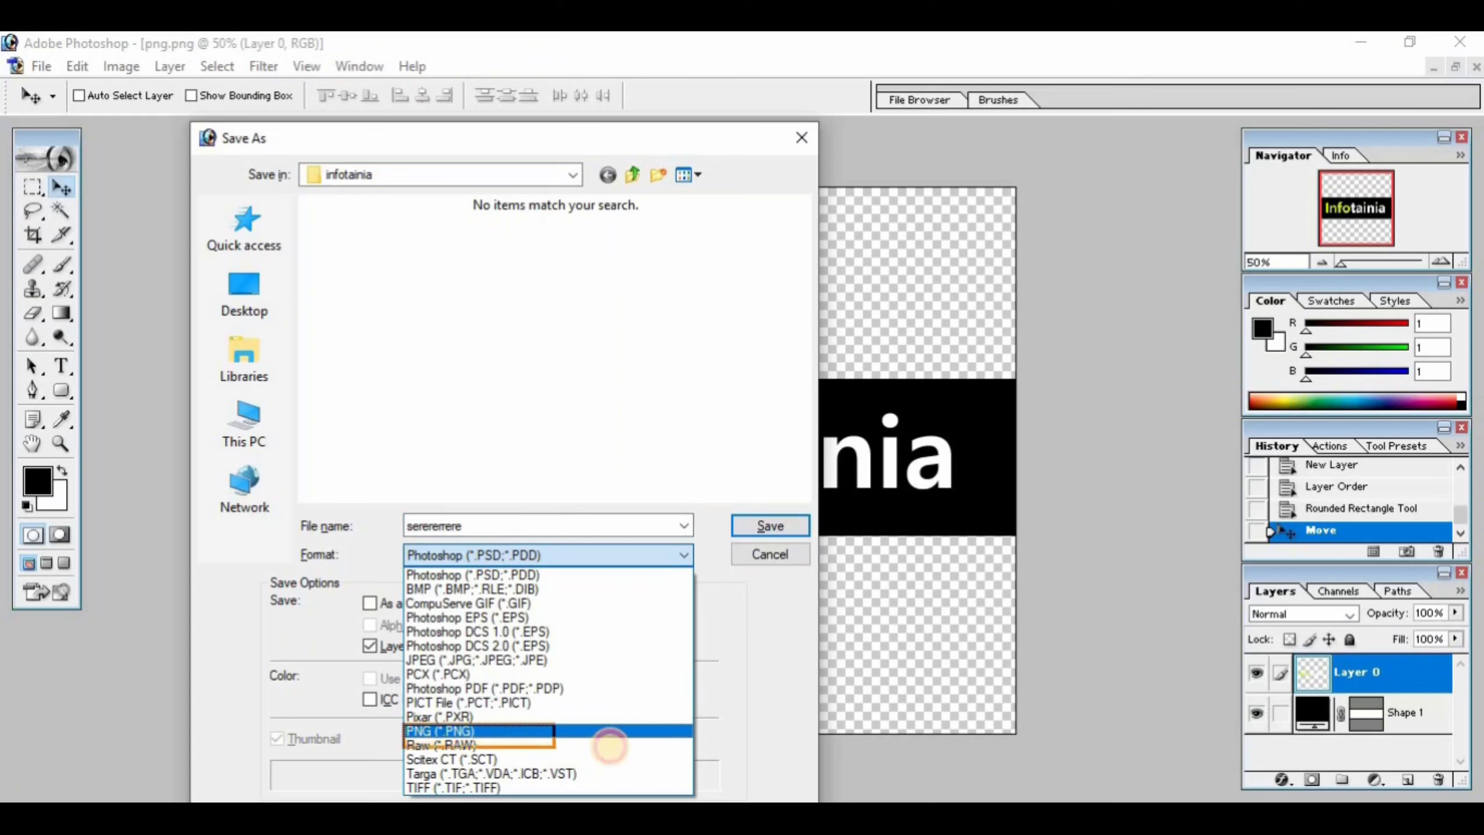
left_click(445, 729)
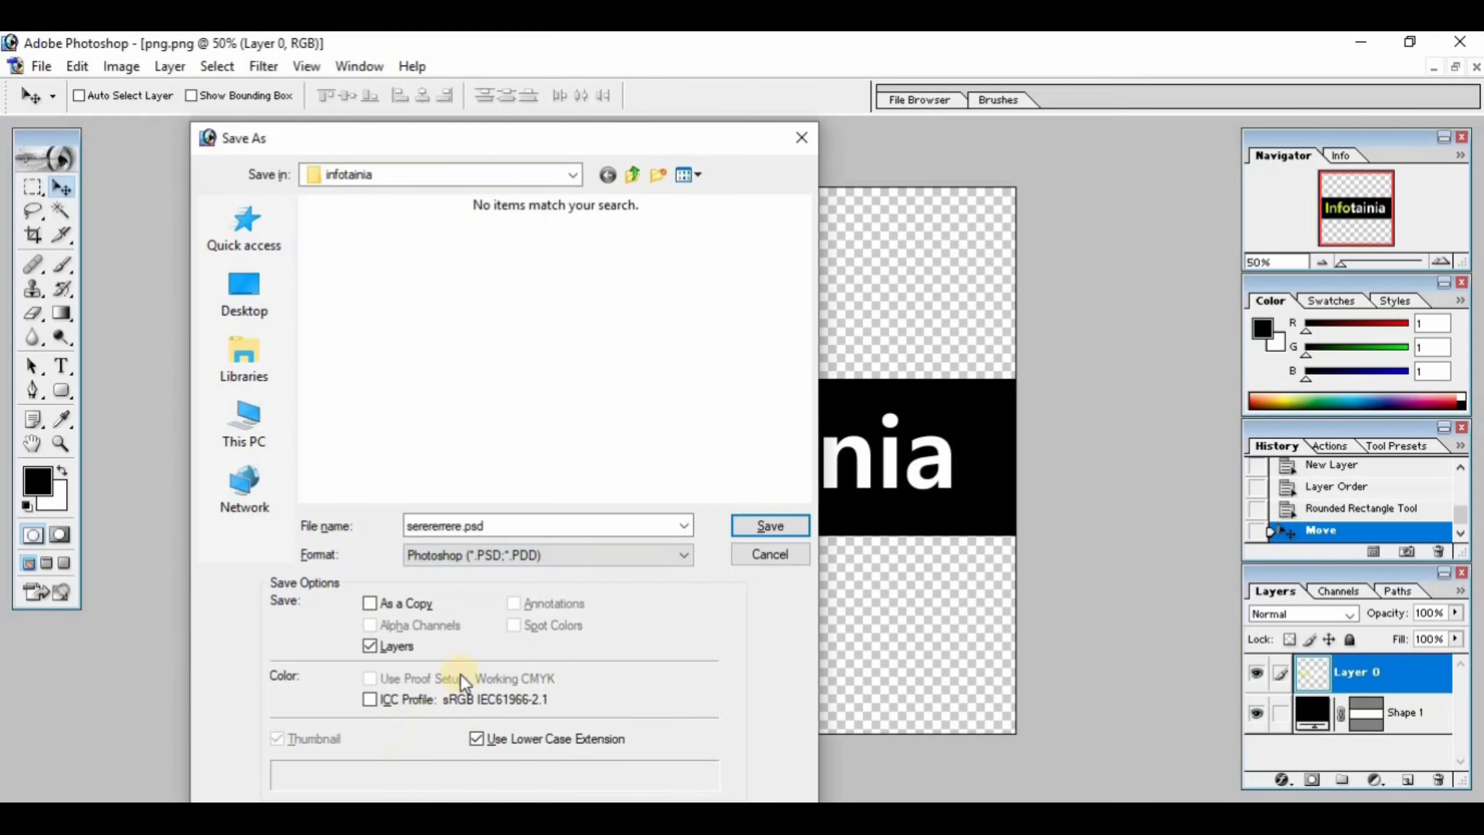
left_click(527, 564)
left_click(461, 731)
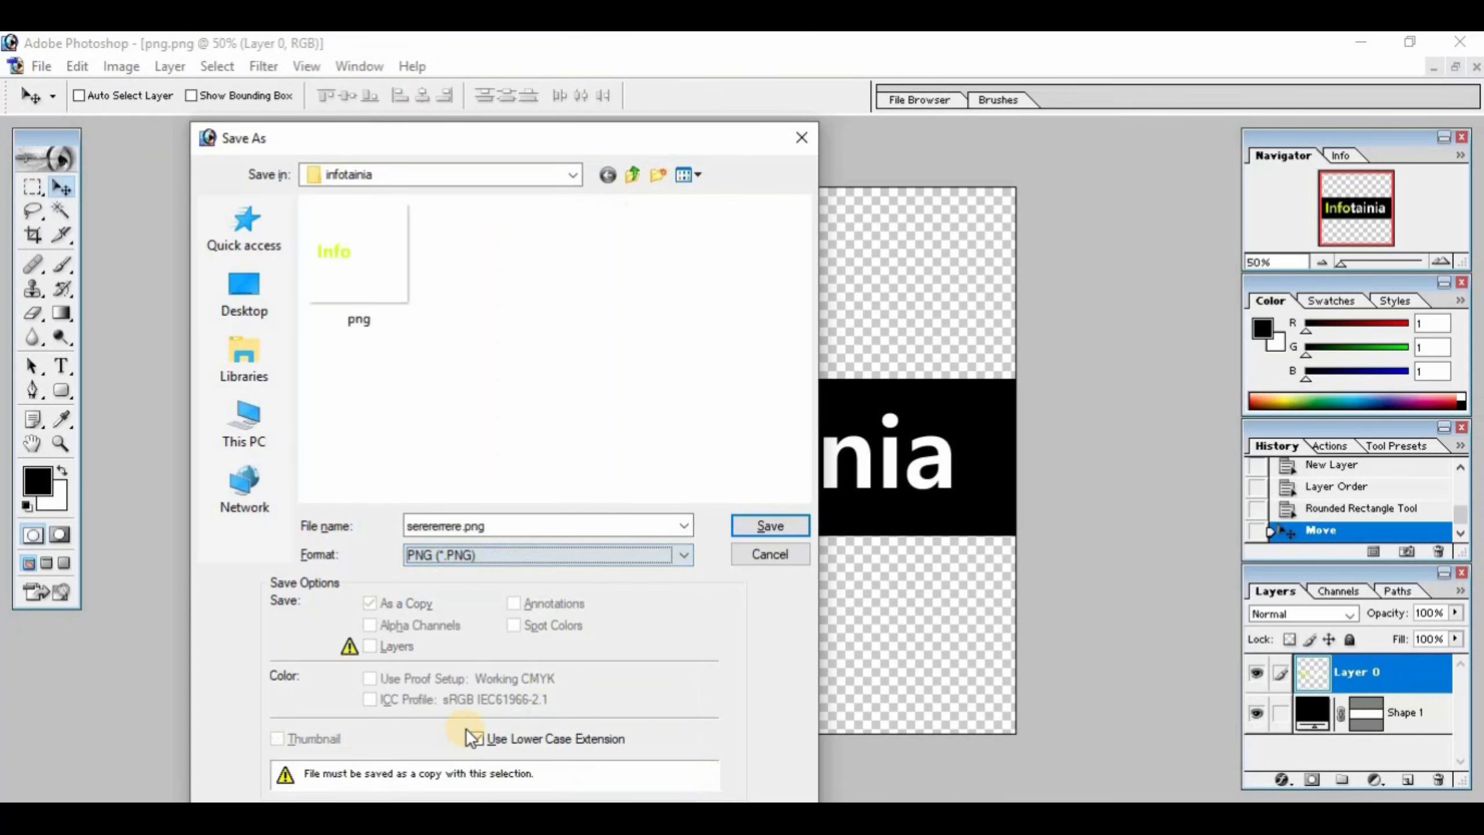
left_click(783, 528)
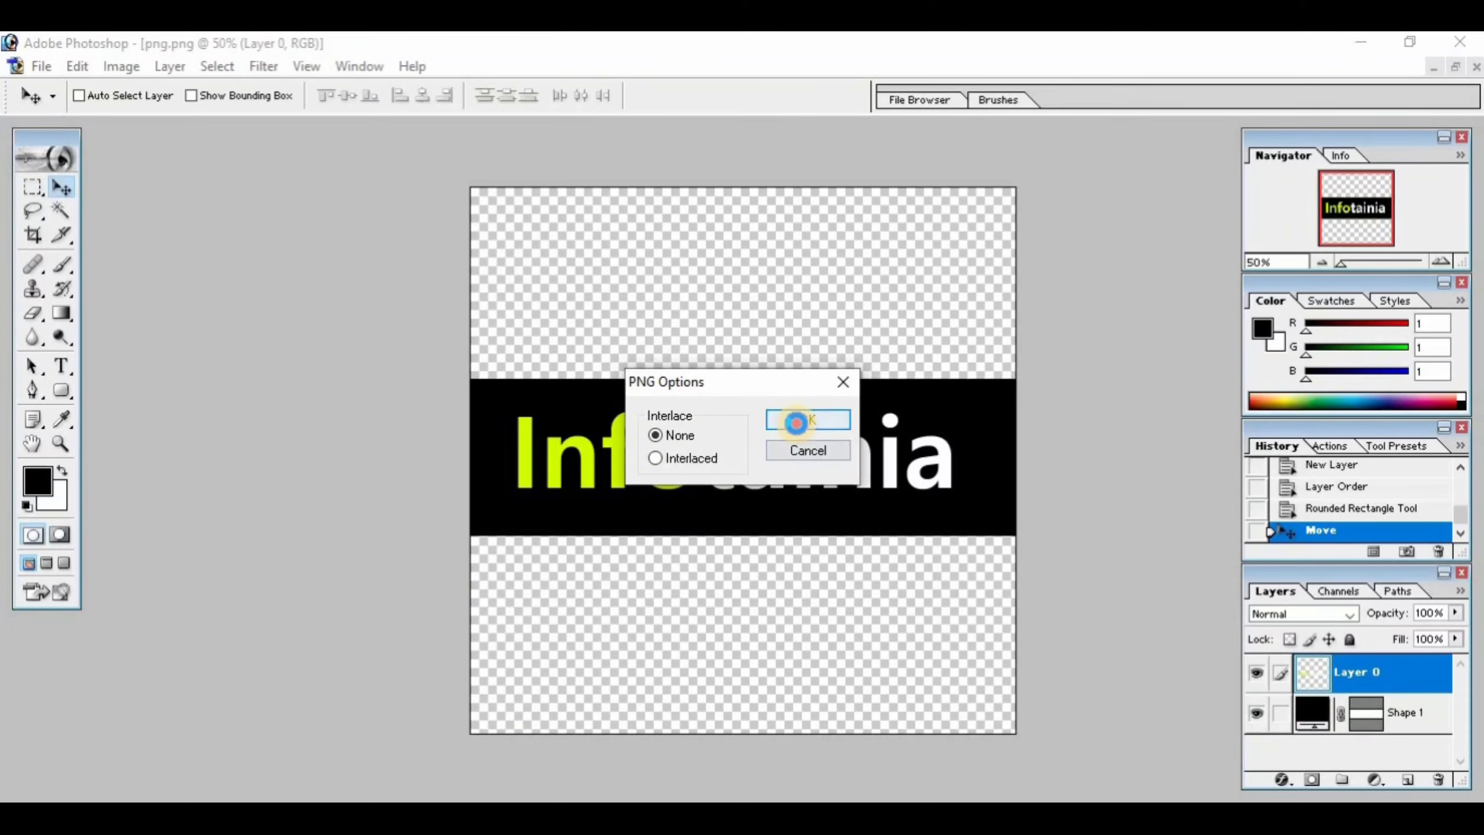
left_click(796, 421)
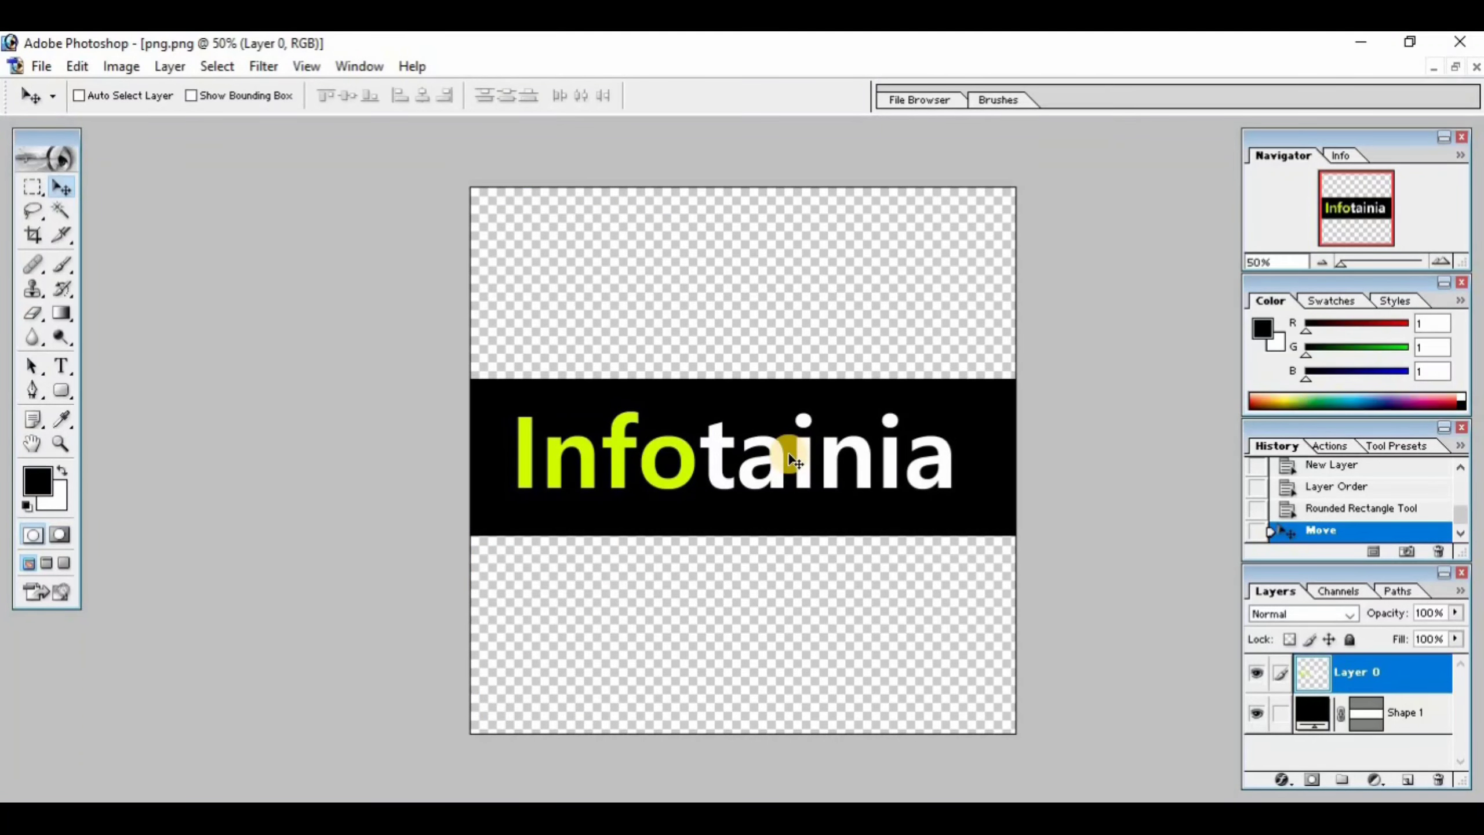